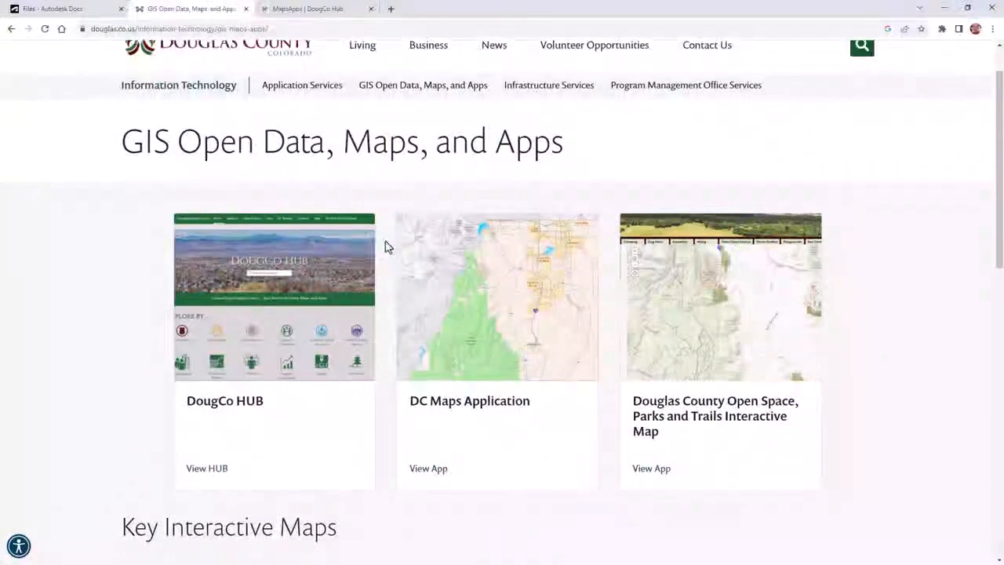
- Open the Contour Download Map from the Douglas County GIS page and pick the grid tile of interest southwest of Parker
scroll(385, 246, "down", 4)
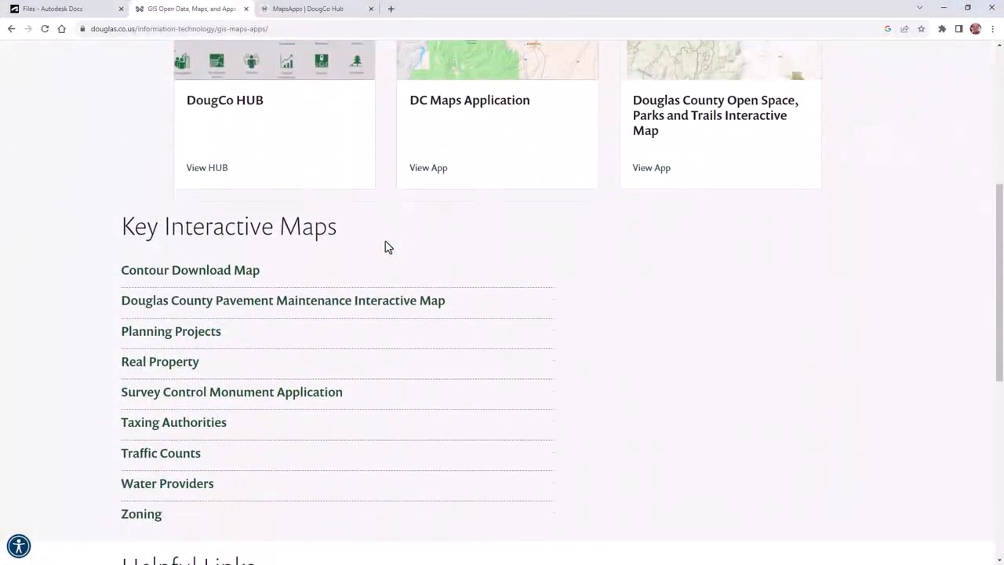
left_click(193, 270)
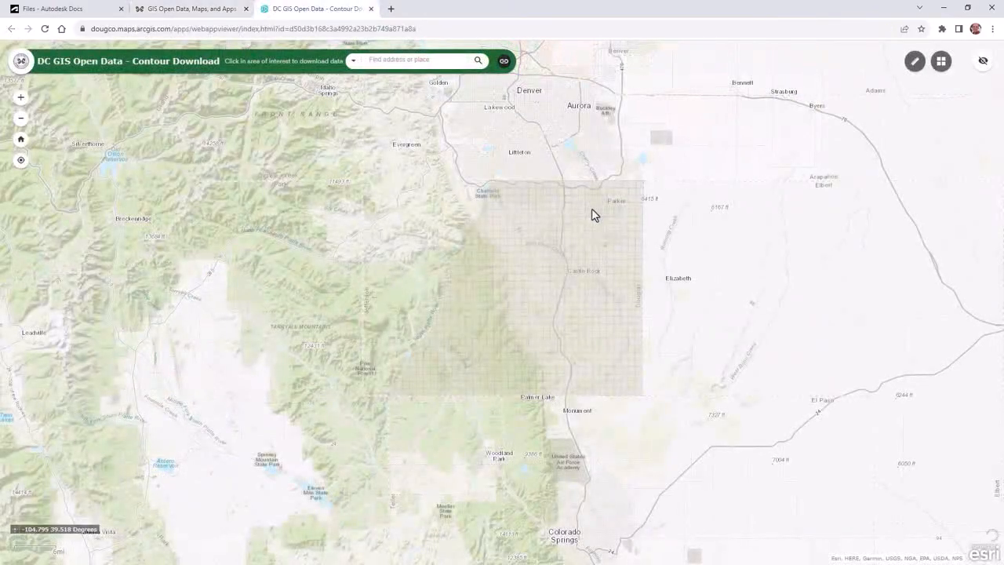
scroll(590, 191, "up", 5)
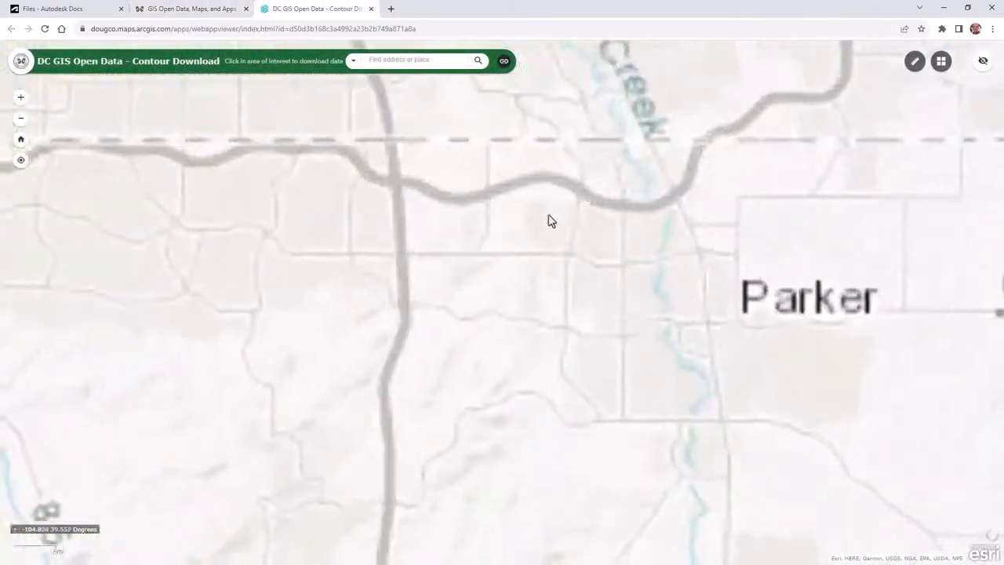
scroll(422, 309, "up", 3)
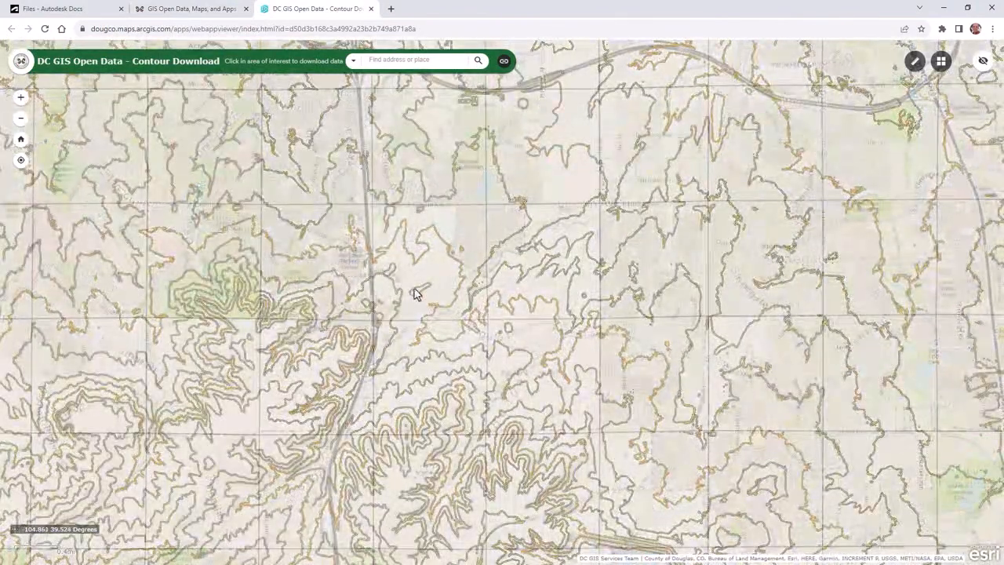
scroll(415, 294, "up", 2)
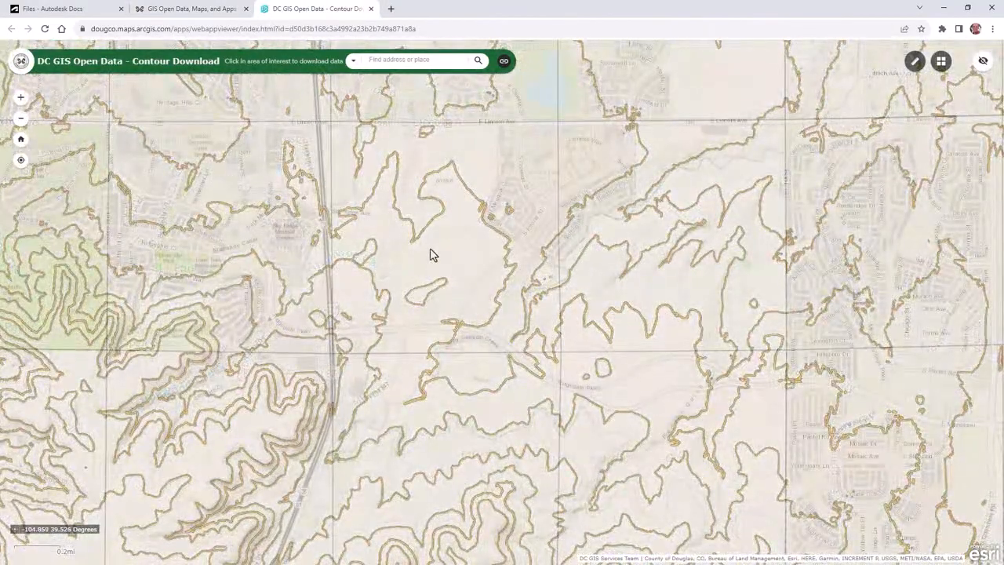
left_click(430, 253)
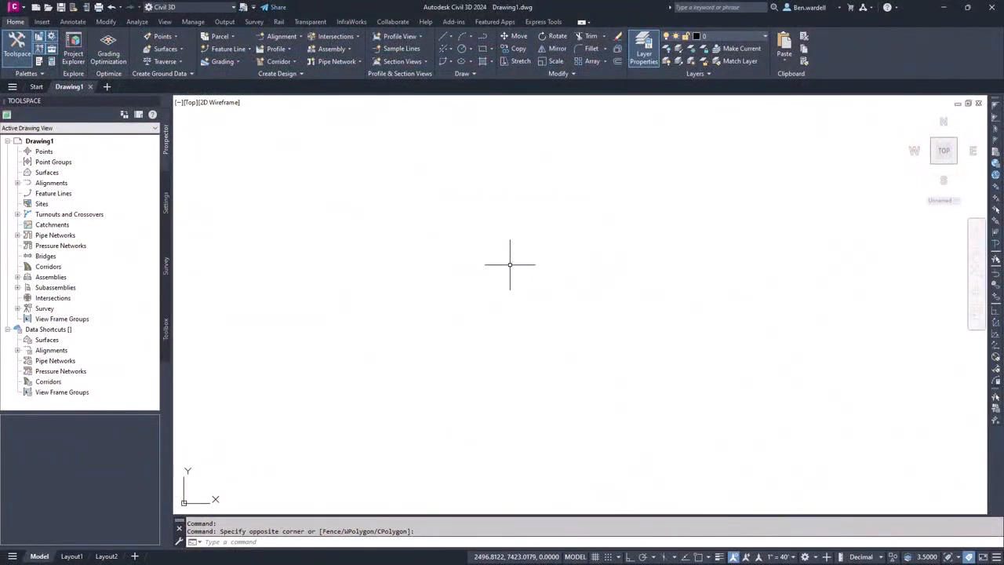
- Set the coordinate system code of Drawing1 to CO83-CF in the Civil 3D drawing settings
left_click(165, 206)
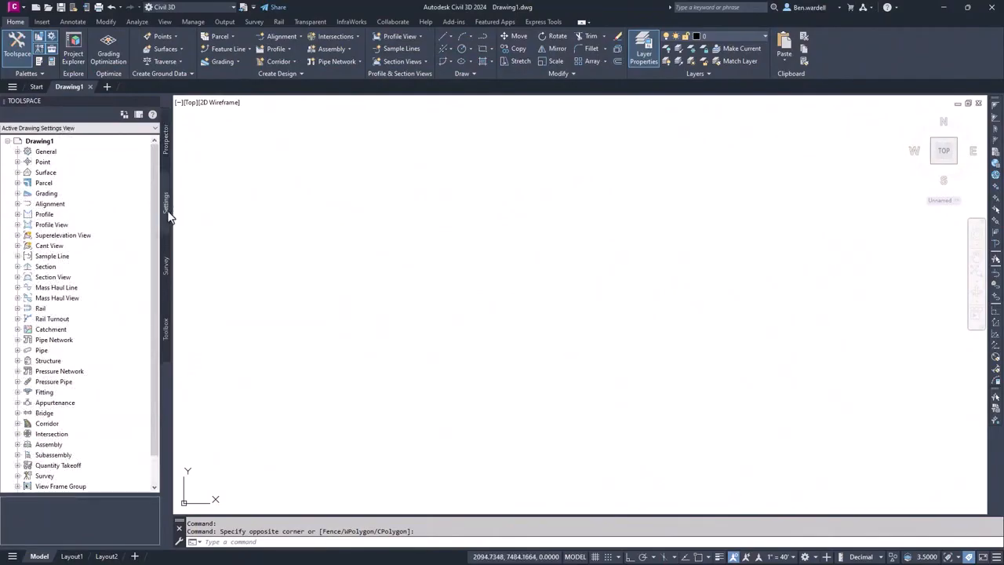
right_click(44, 143)
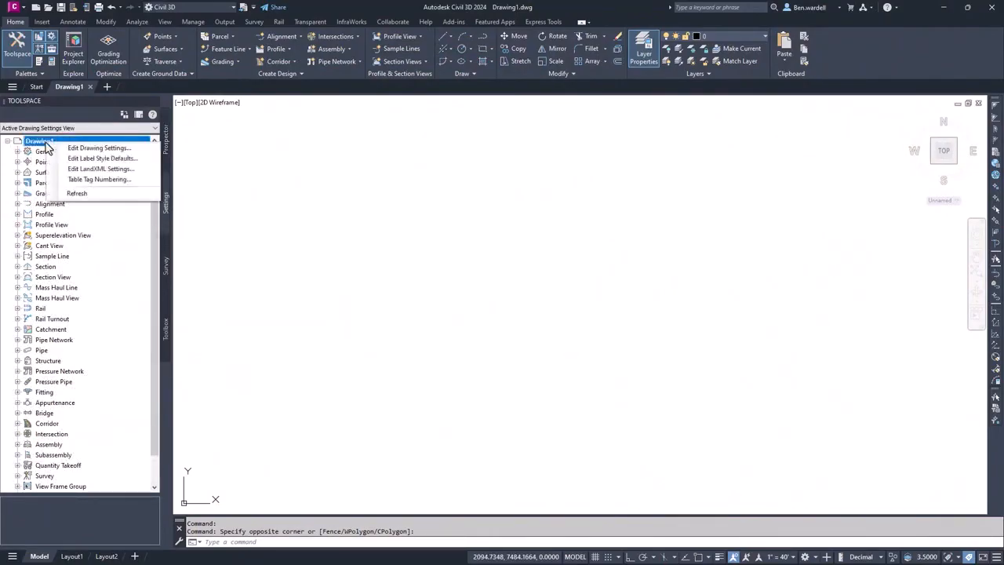
left_click(143, 152)
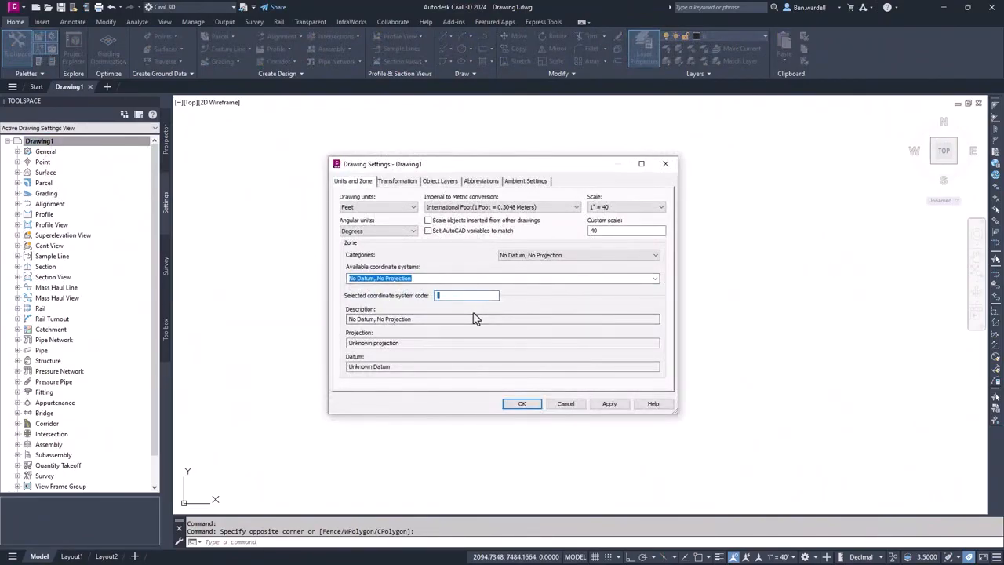
type("CO83-CF")
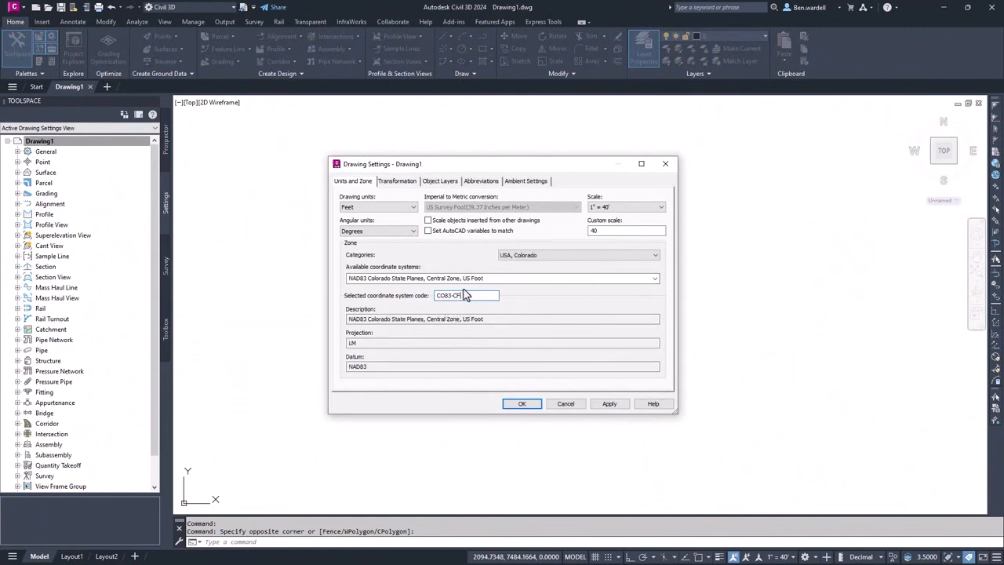
left_click(521, 404)
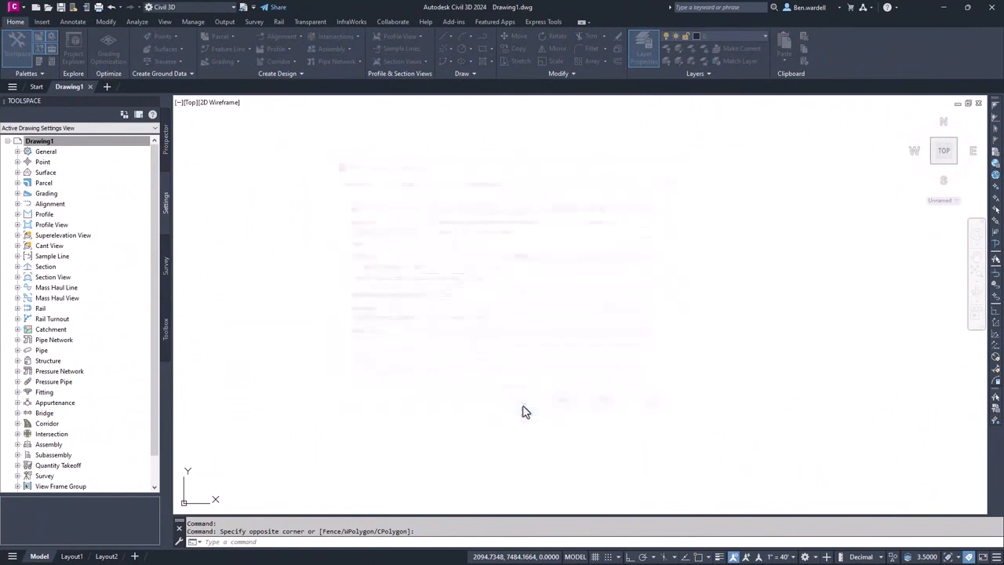
- Save the drawing as Lone_Tree_Surface-ft in the Greenfield project folder
left_click(13, 7)
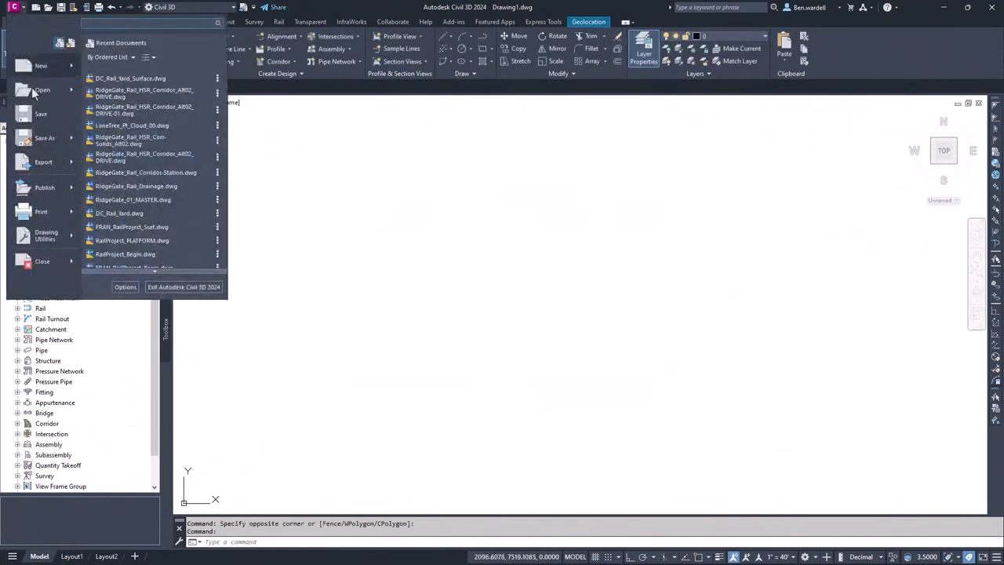
left_click(53, 141)
double_click(474, 222)
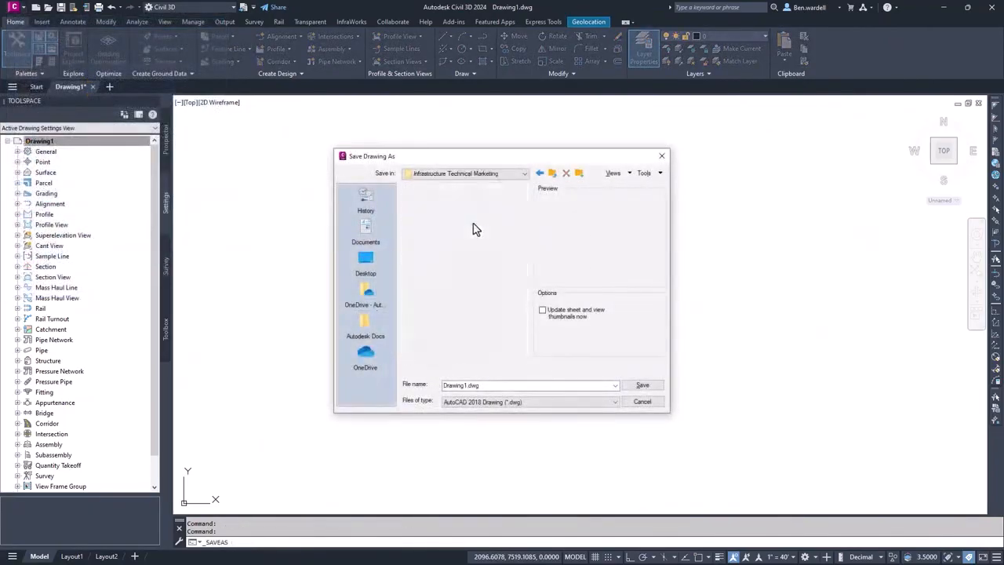
double_click(497, 385)
type("L")
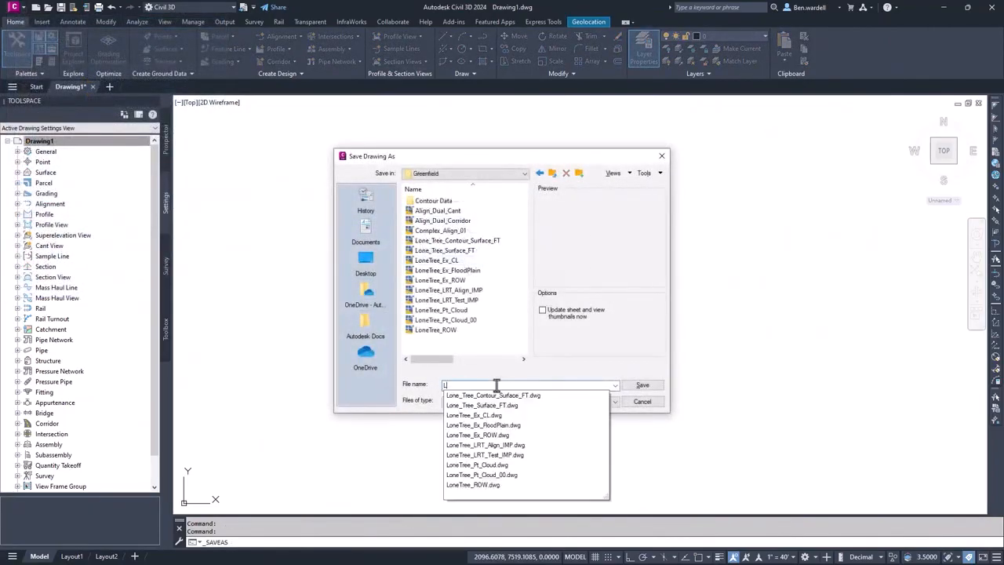
type("one_Tree_Surfa")
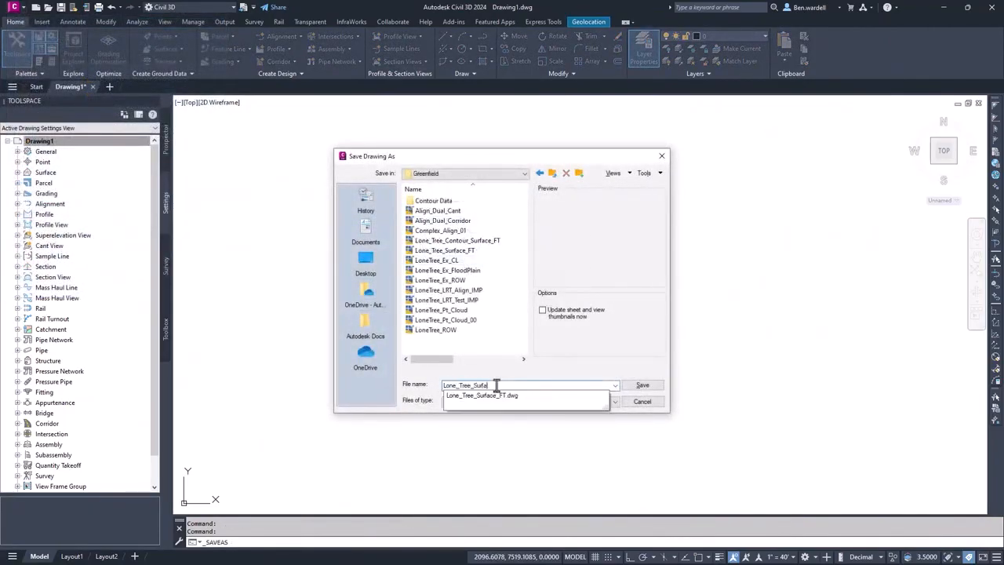
type("ce-ft")
key("Return")
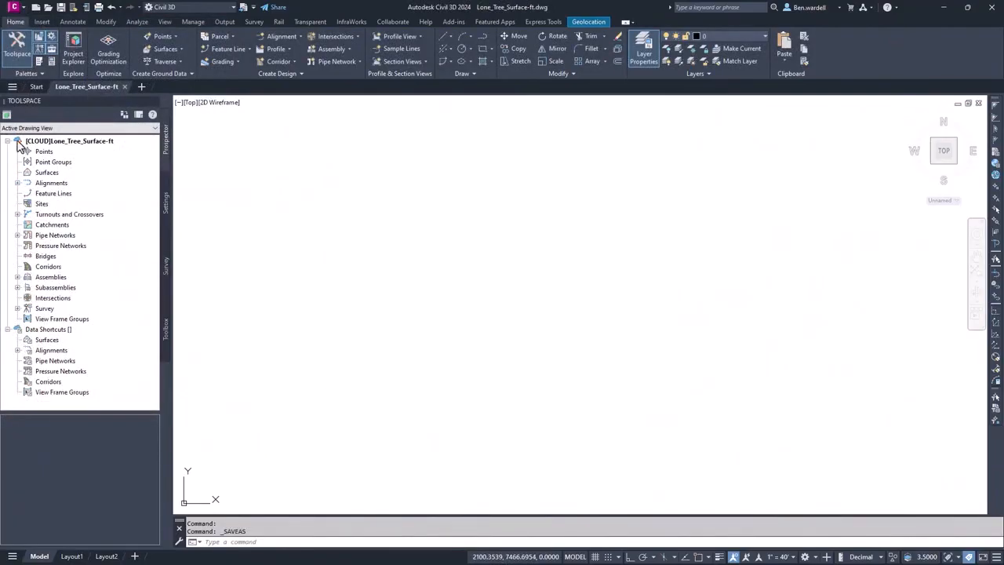
left_click(19, 144)
mouse_move(111, 147)
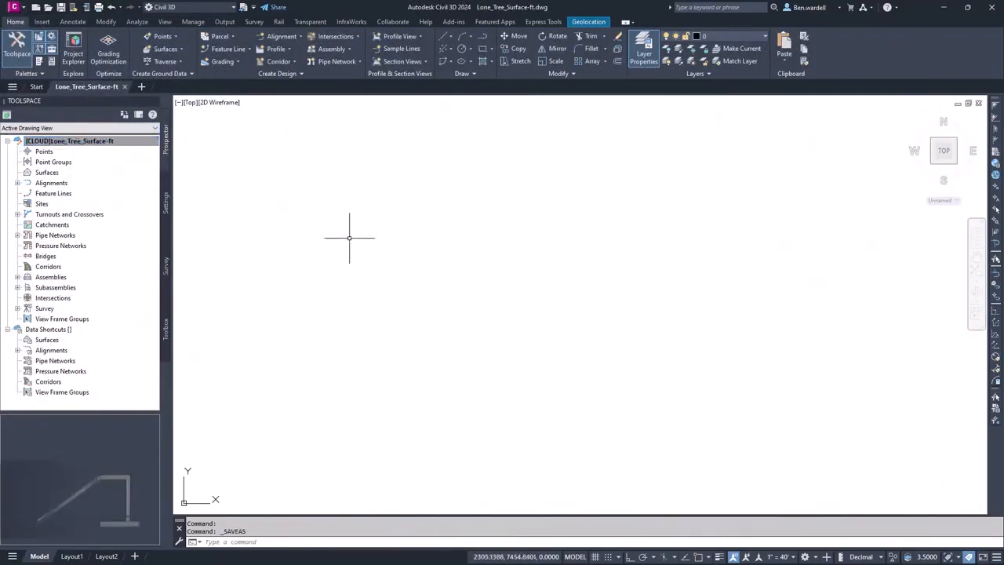
- Start creating a surface from GIS data, name it ExTopo_from_GIS and continue to the data connection
left_click(181, 48)
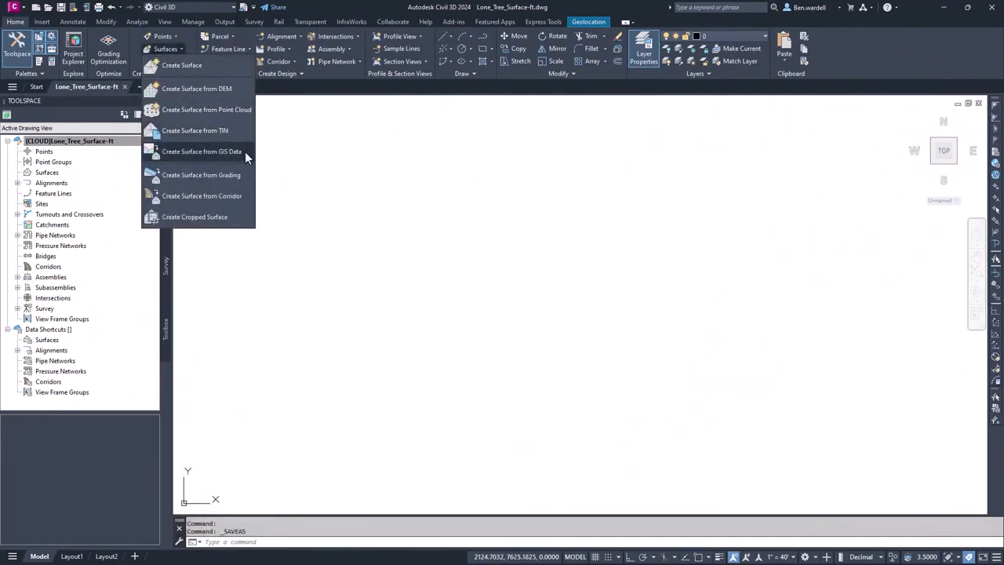
mouse_move(245, 156)
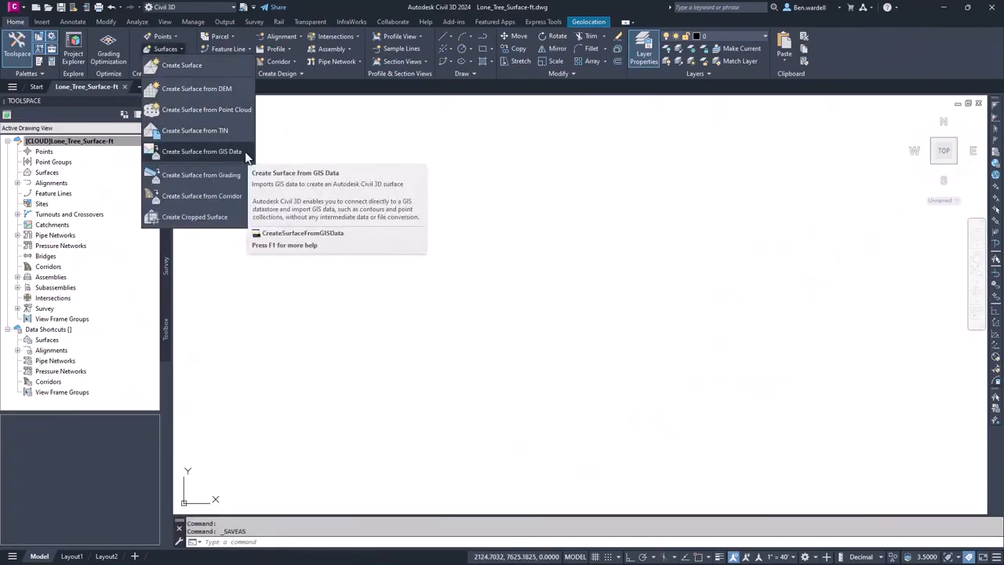
left_click(235, 152)
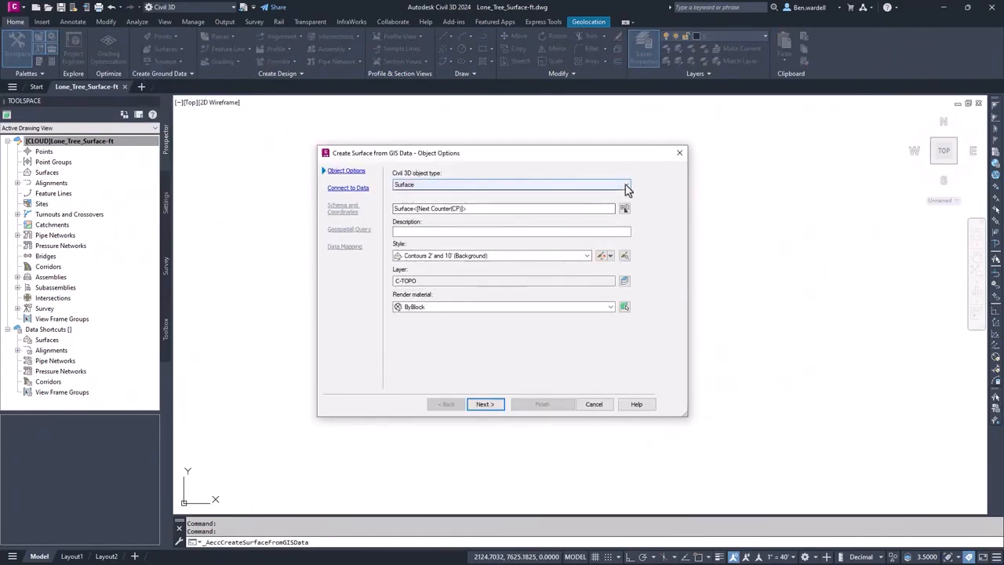
left_click(622, 188)
left_click(622, 187)
left_click_drag(488, 209, 389, 210)
type("ExTopo_from_GIS")
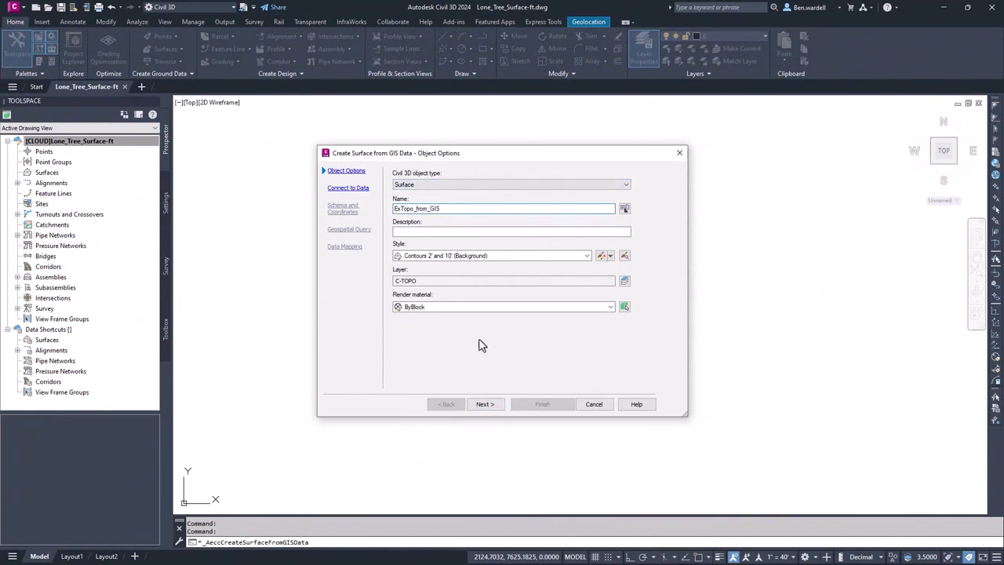
left_click(485, 404)
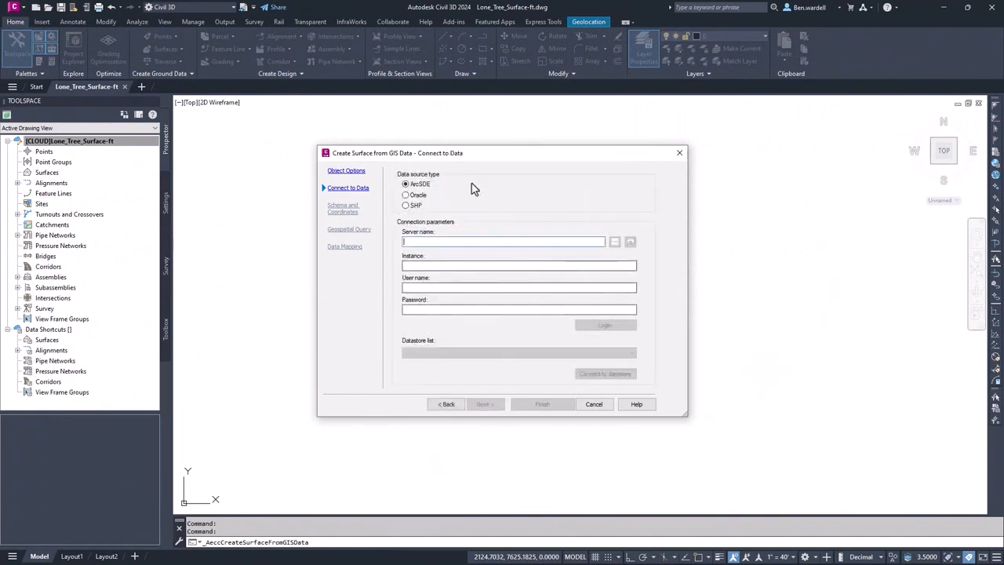
- Connect to an SHP data source using the ContourData_2231_14 file in the Contour Data folder
left_click(406, 206)
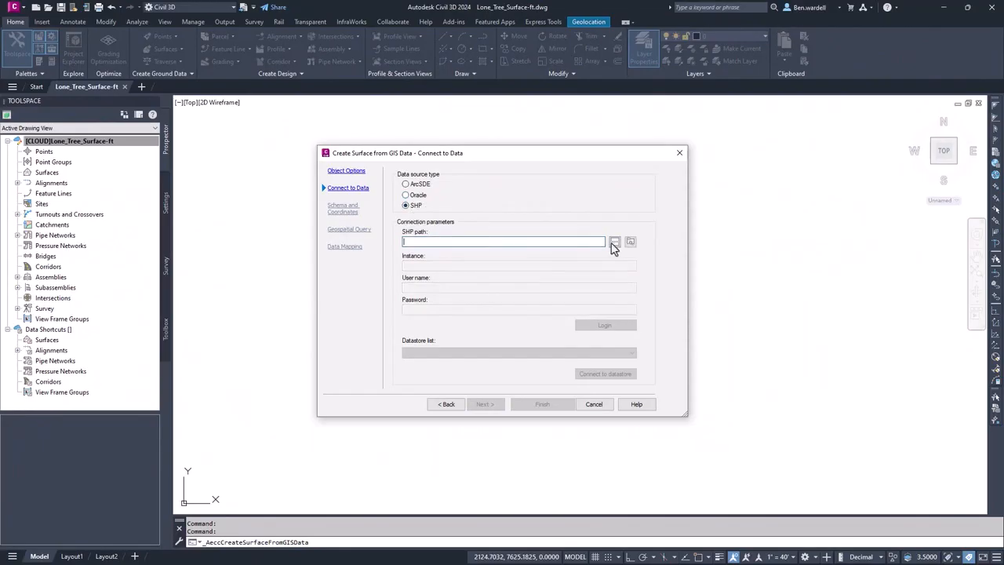
left_click(614, 241)
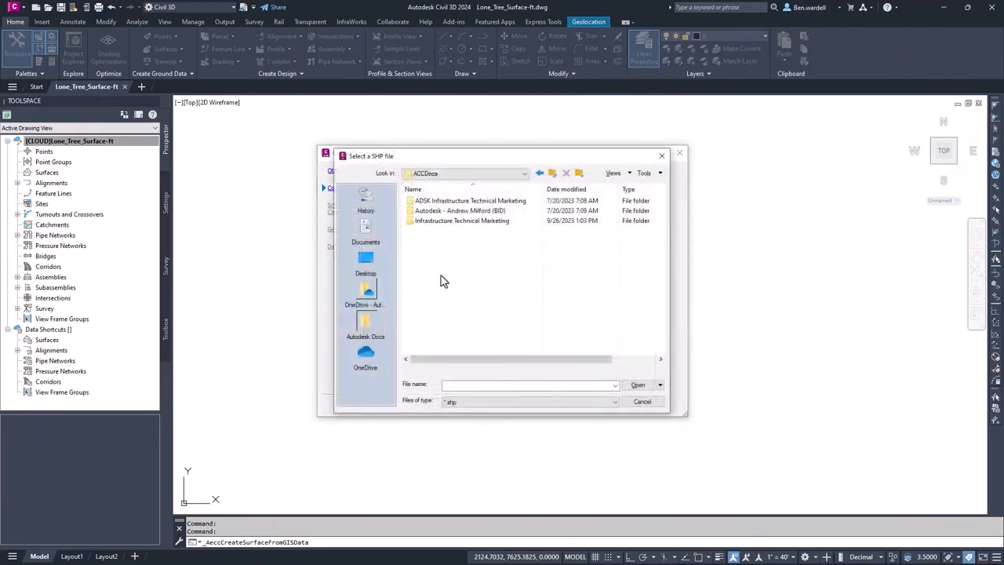
double_click(480, 222)
double_click(451, 259)
left_click(457, 201)
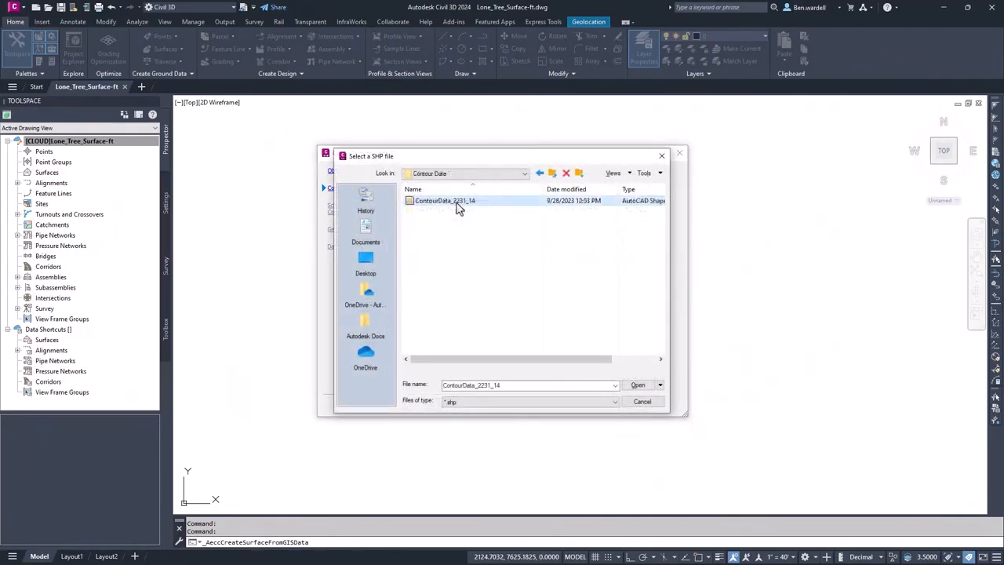
left_click(638, 384)
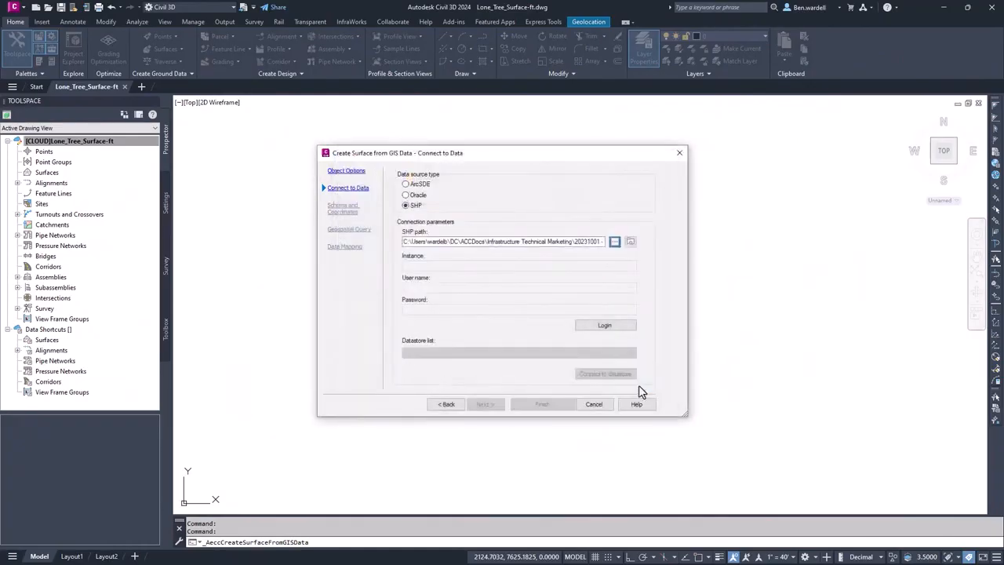
left_click(605, 325)
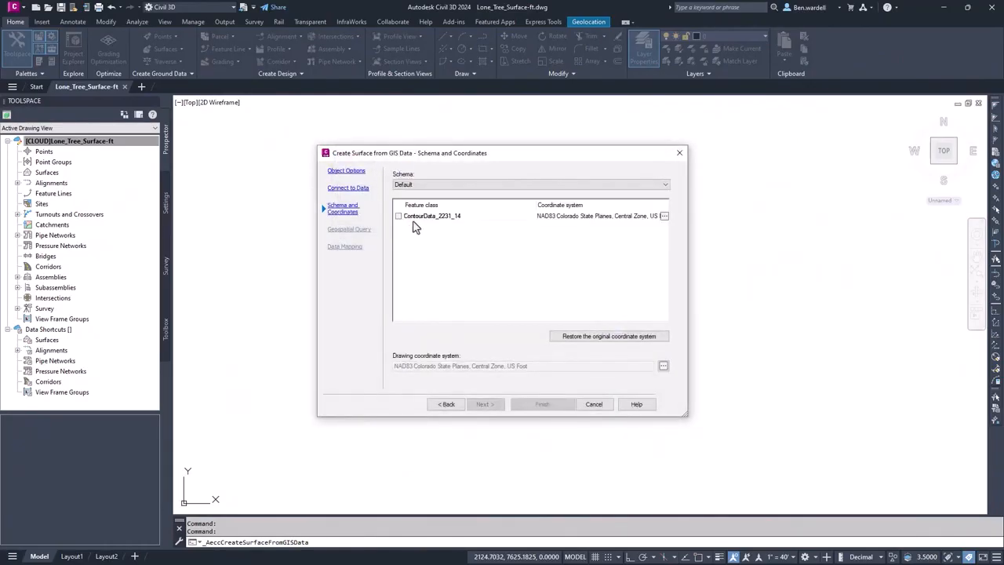
- Include the ContourData_2231_14 feature class, accept its CO83-CF coordinate zone and proceed past the geospatial query to the data mapping
left_click(399, 216)
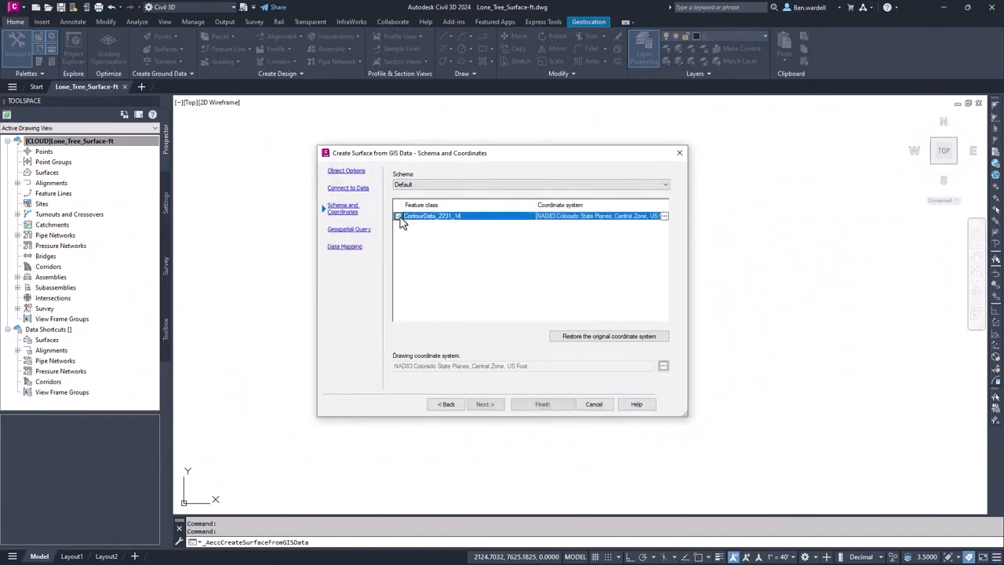
left_click(663, 217)
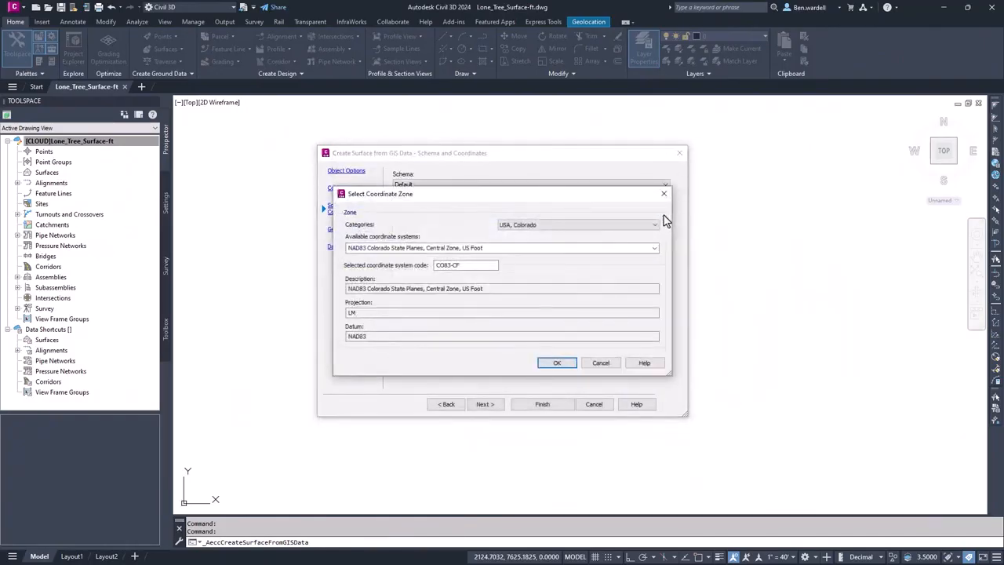
left_click(563, 368)
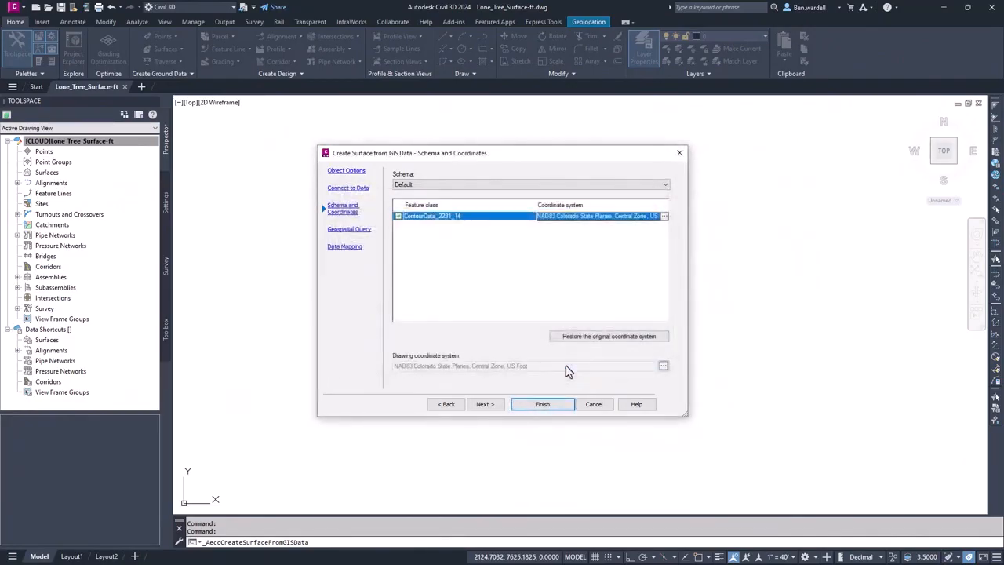
left_click(484, 404)
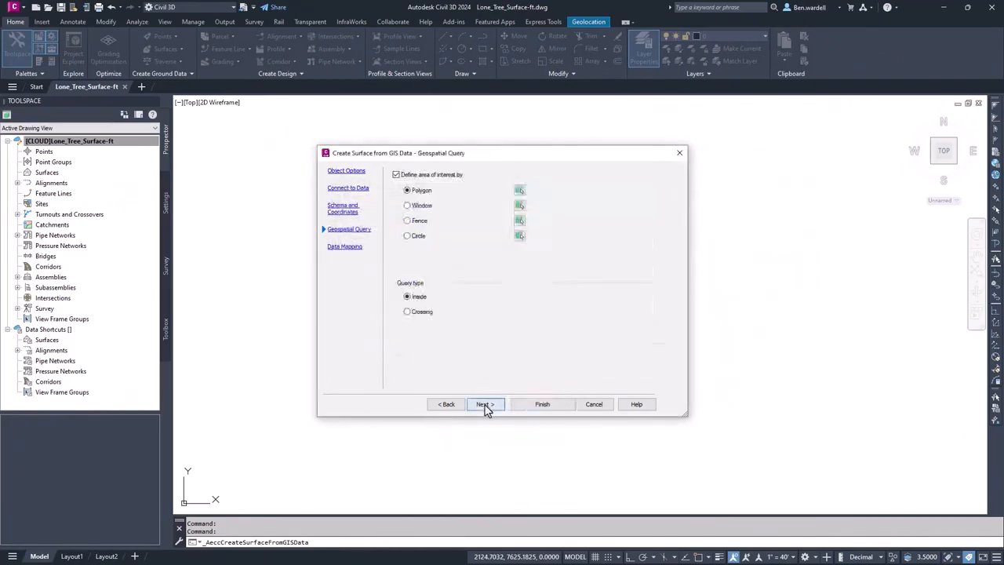
left_click(485, 404)
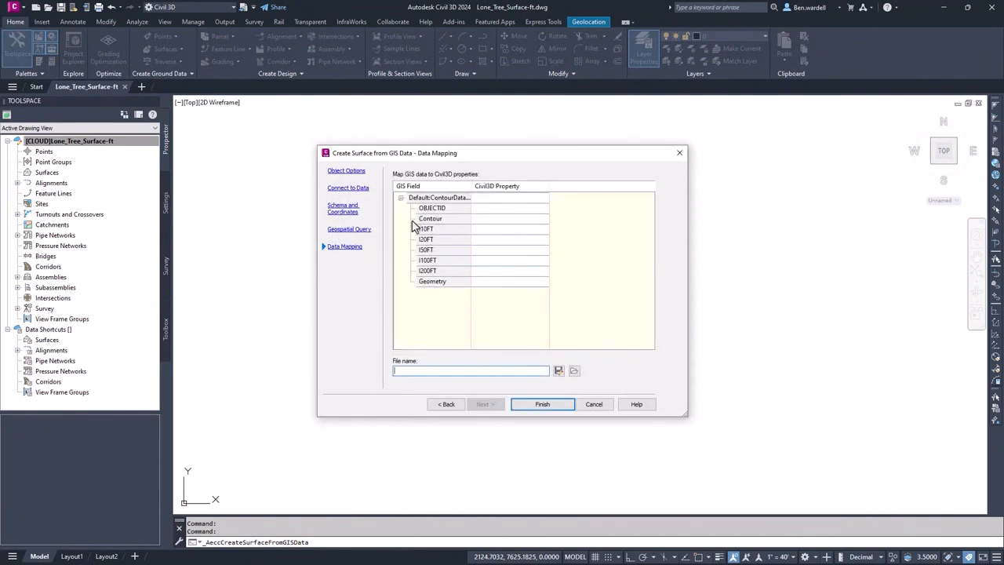
- Map the Contour GIS field to the Elevation property, generate the surface and select it in the drawing
left_click(476, 220)
left_click(485, 221)
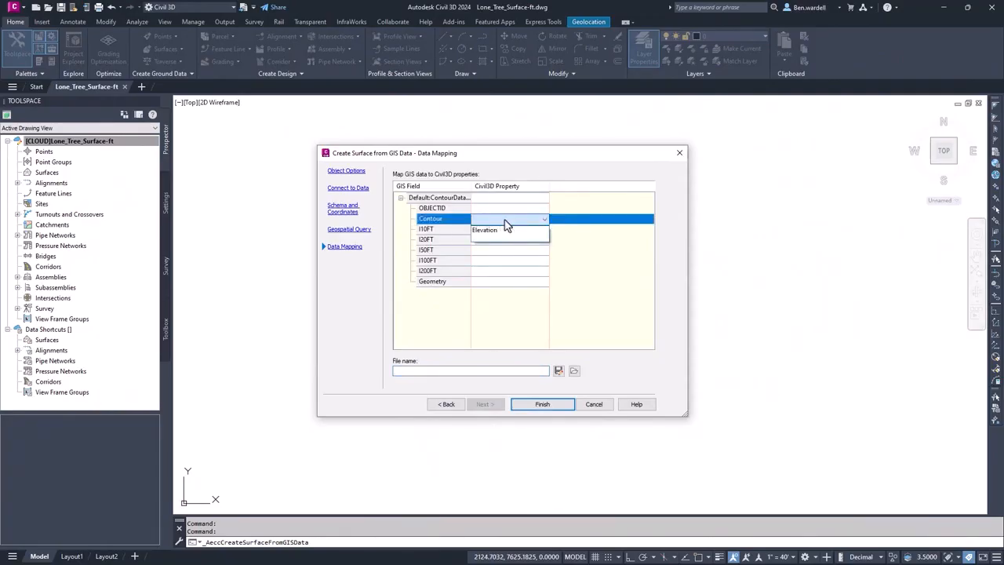
left_click(495, 233)
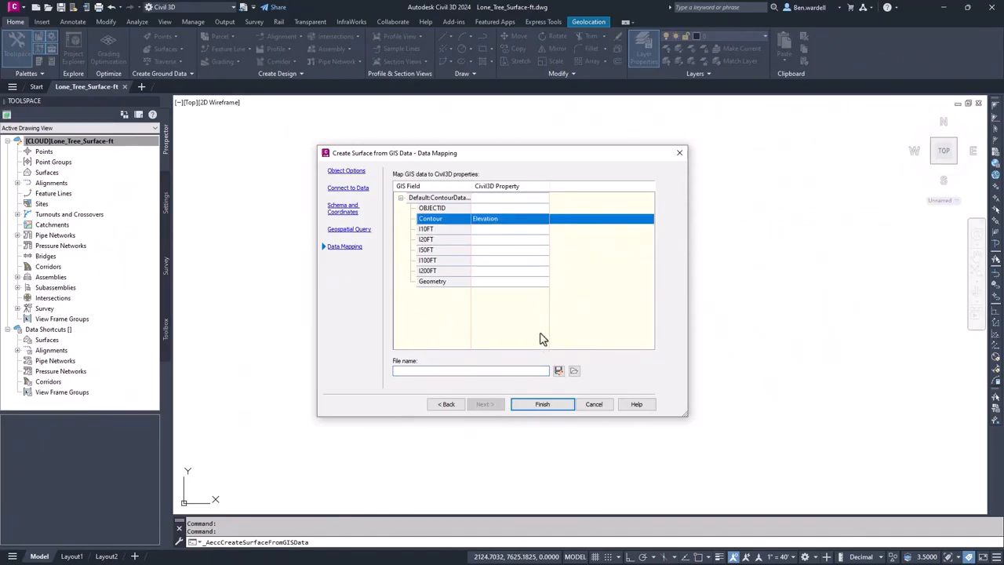
left_click(540, 404)
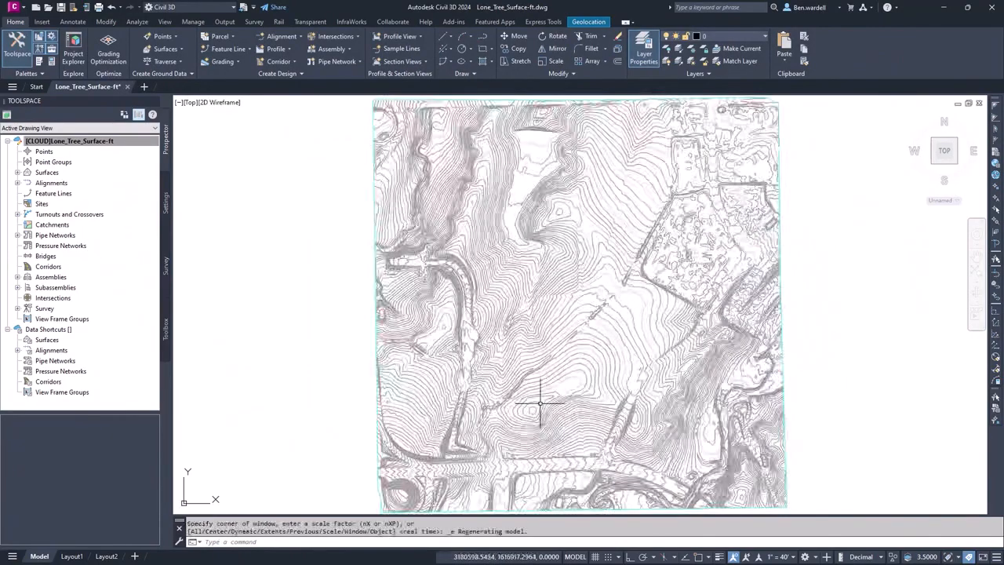
left_click(380, 388)
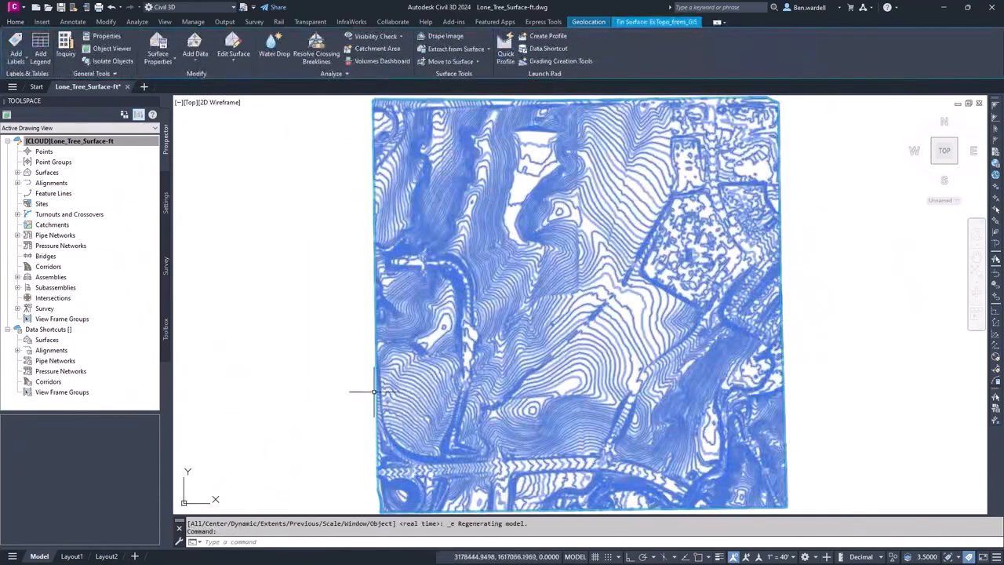
- Open the surface properties of the ExTopo_from_GIS surface
right_click(377, 351)
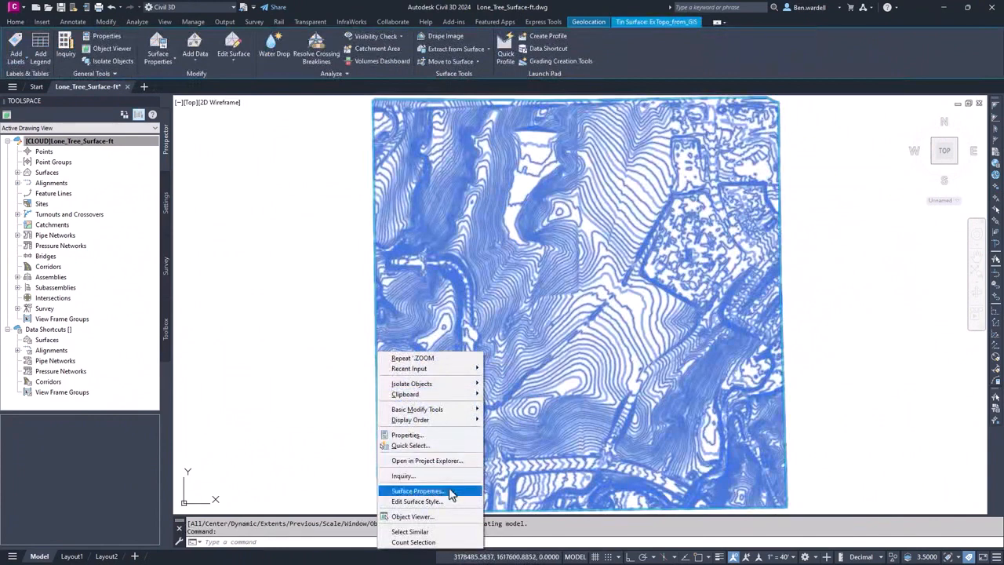
left_click(347, 419)
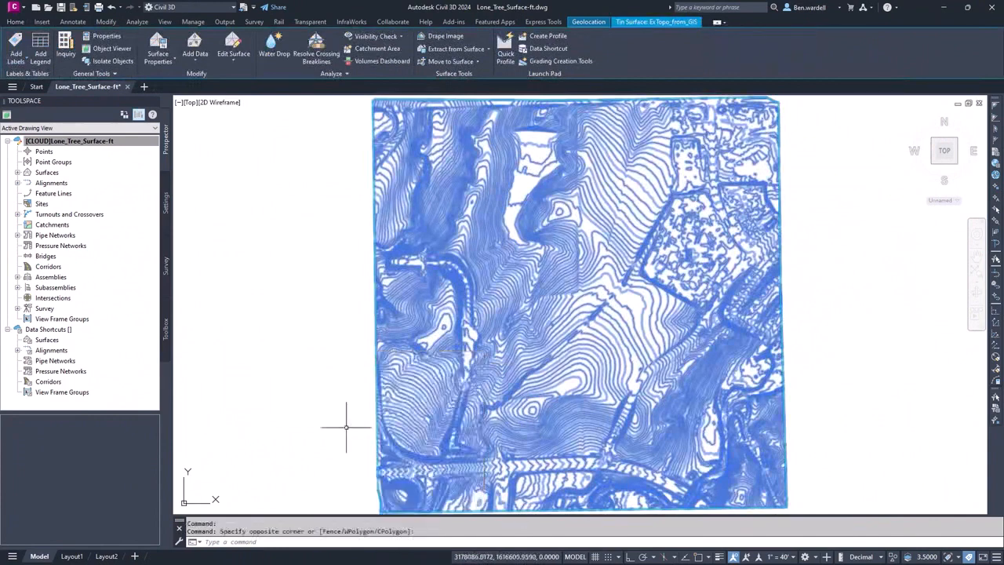
left_click(17, 172)
right_click(89, 185)
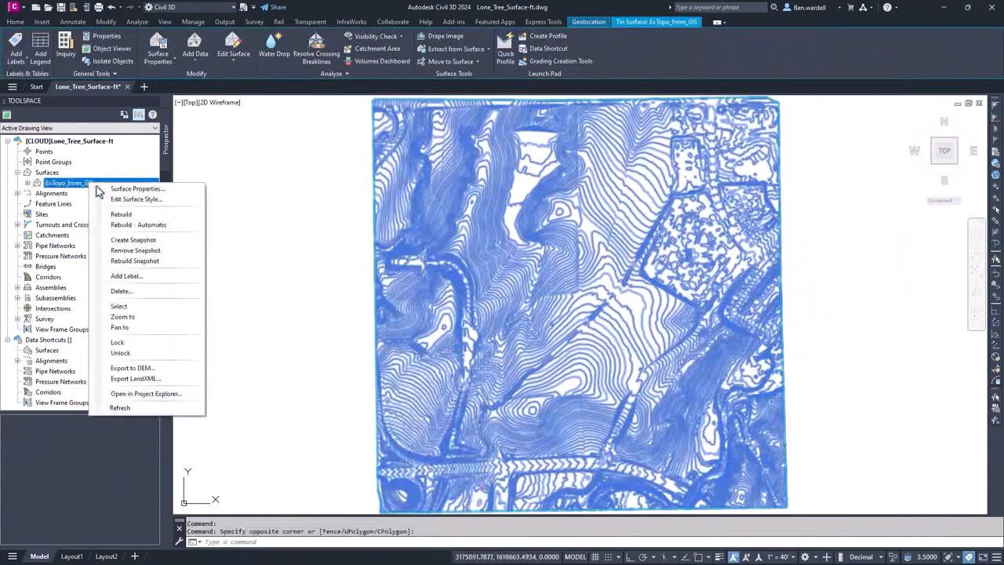
left_click(206, 169)
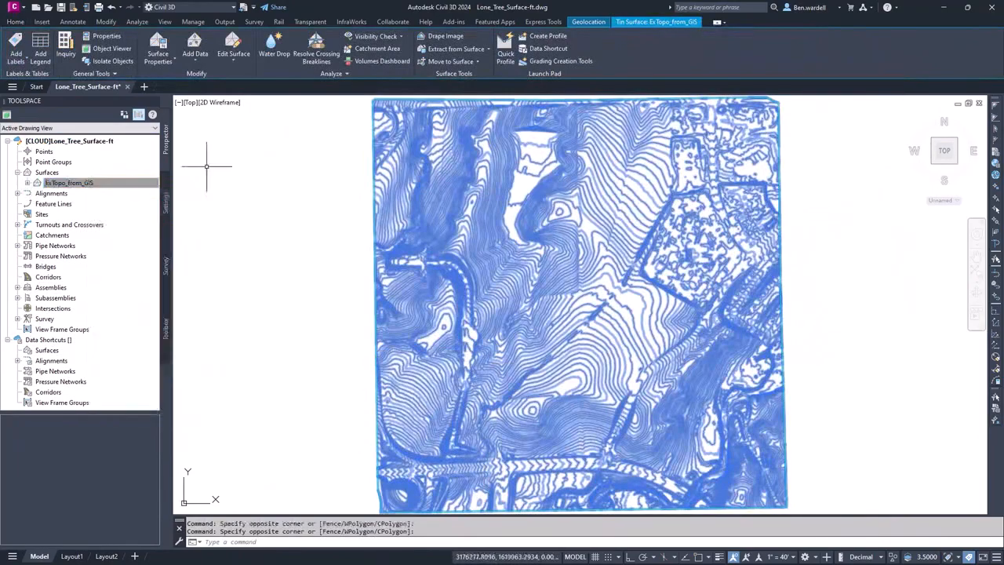
left_click(165, 59)
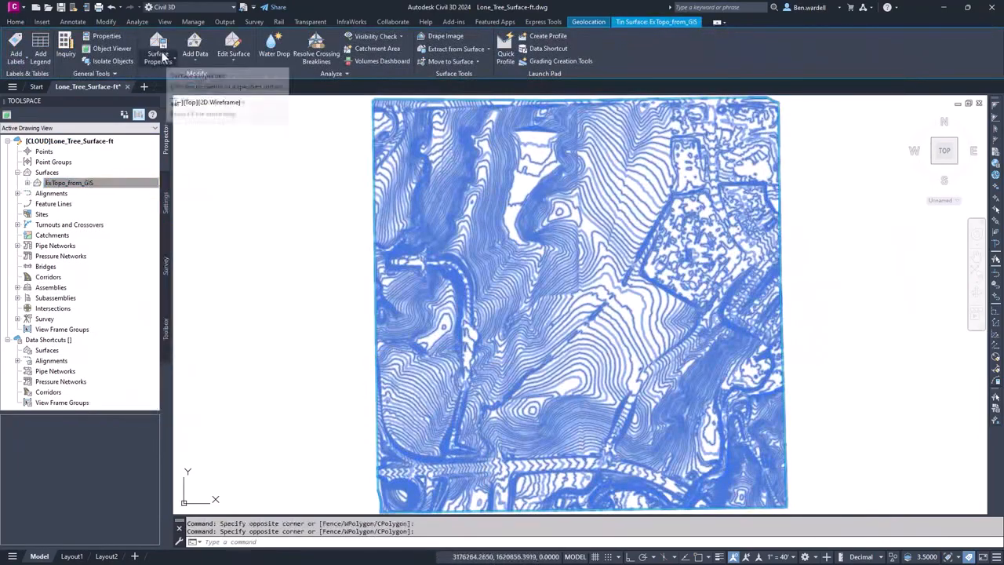
left_click(206, 100)
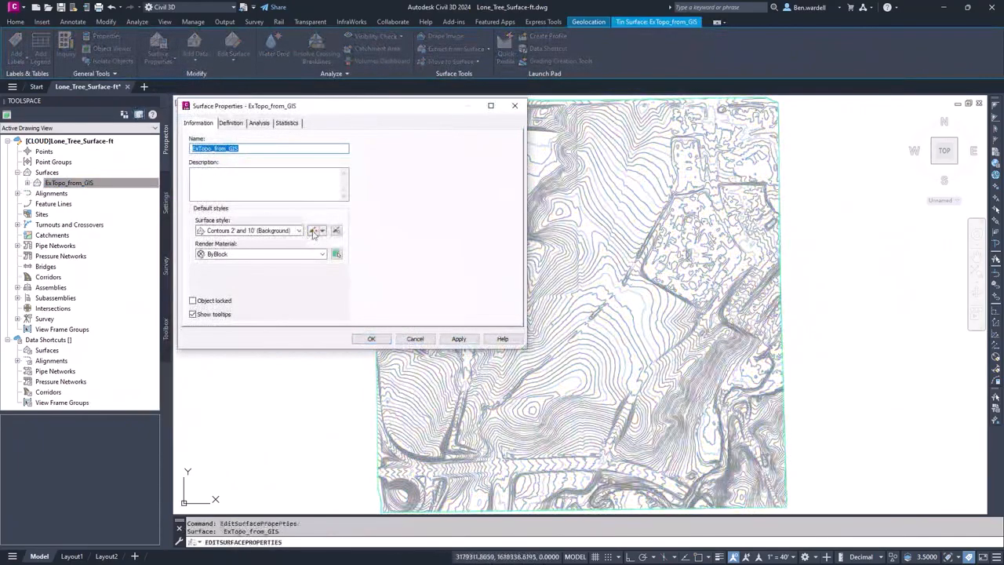
- Try adjusting the Major Contour visibility and color in the display settings of the Contours 2' and 10' (Background) style
left_click(313, 231)
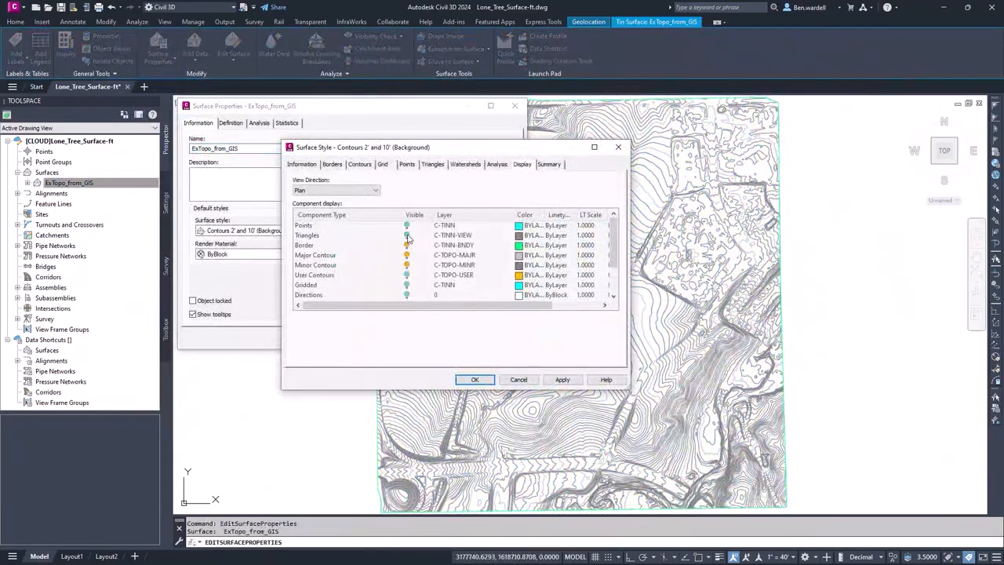
left_click(406, 256)
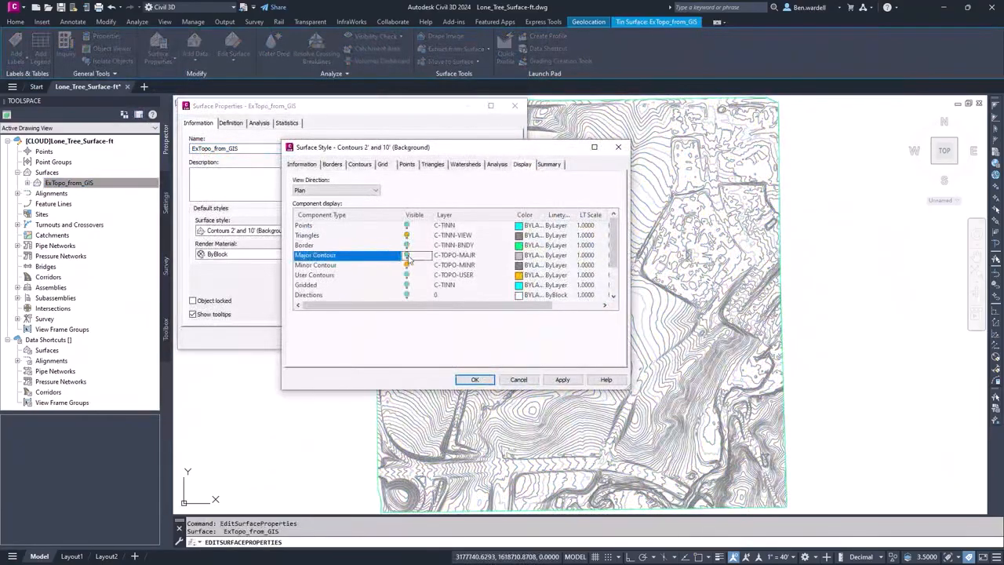
left_click(518, 255)
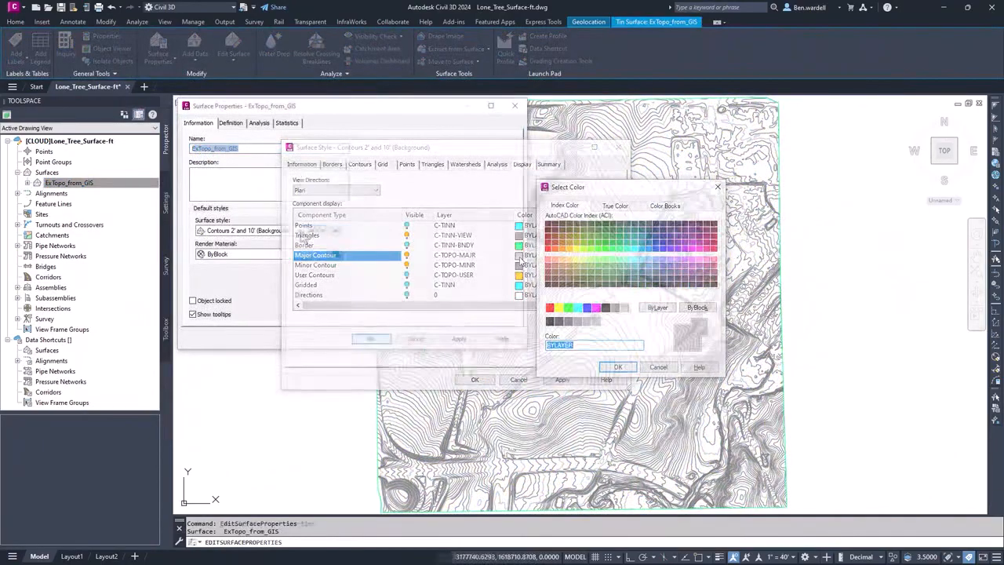
- Try the 1' and 5' and the 5' and 25' background contour styles, and apply Contours and Triangles as the surface style
left_click(289, 243)
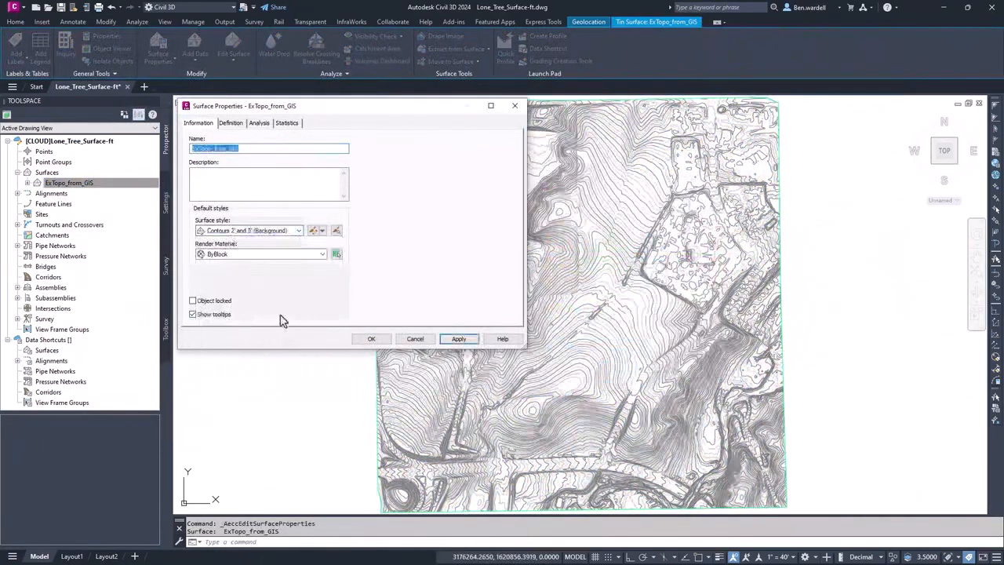
left_click(298, 230)
left_click(294, 288)
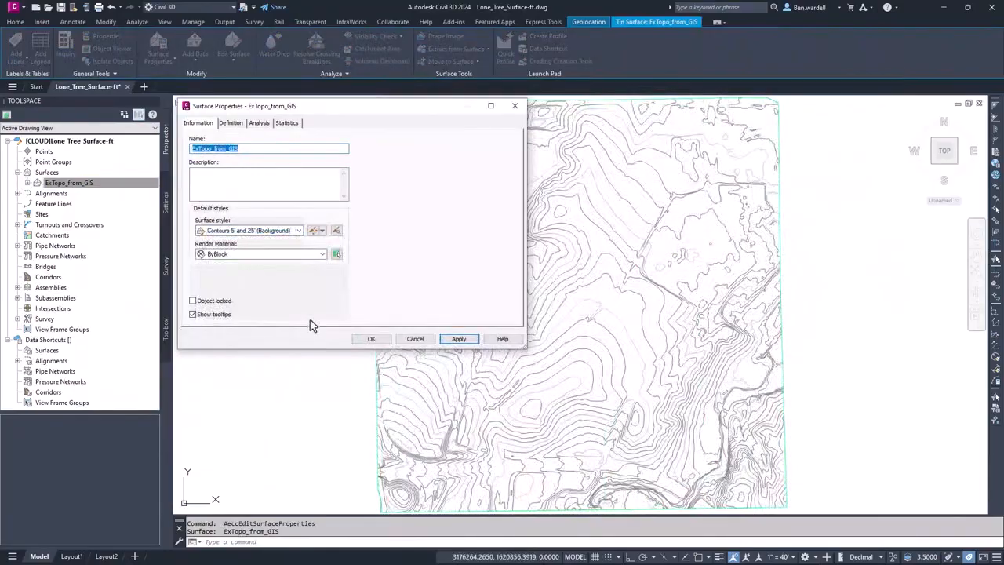
left_click(298, 231)
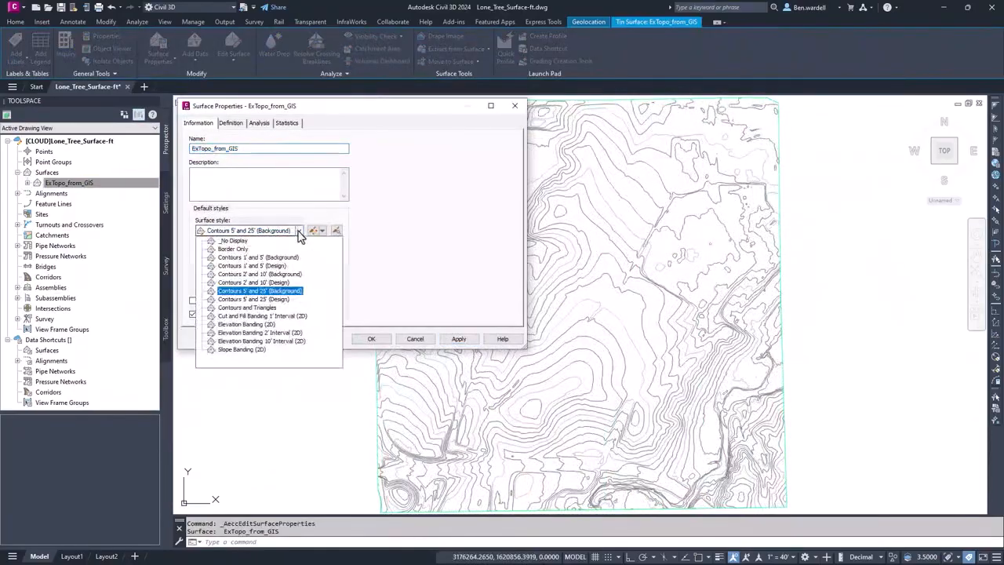
left_click(273, 309)
left_click(375, 339)
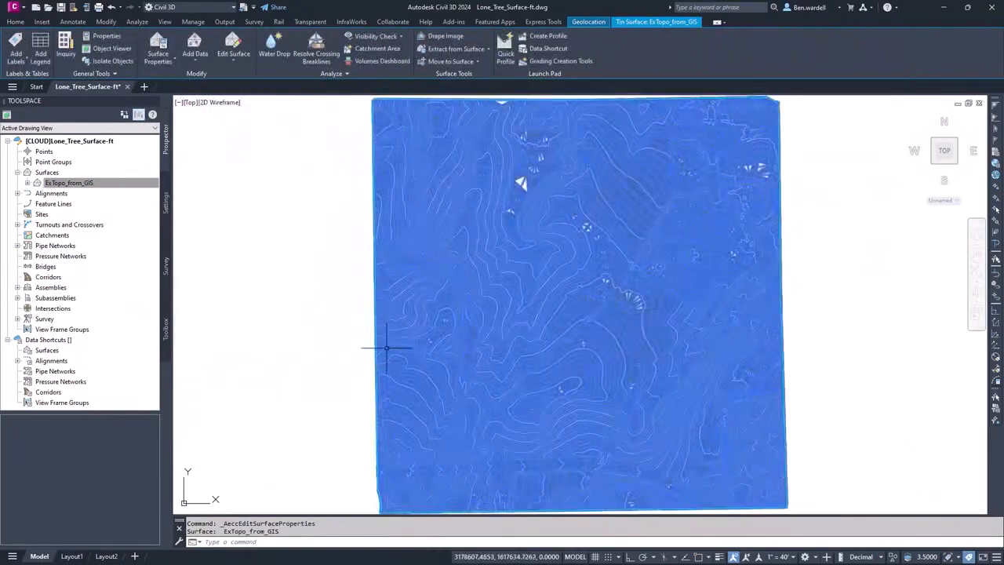
- Inspect the ExTopo_from_GIS surface from a 3D angle in the Object Viewer
right_click(385, 349)
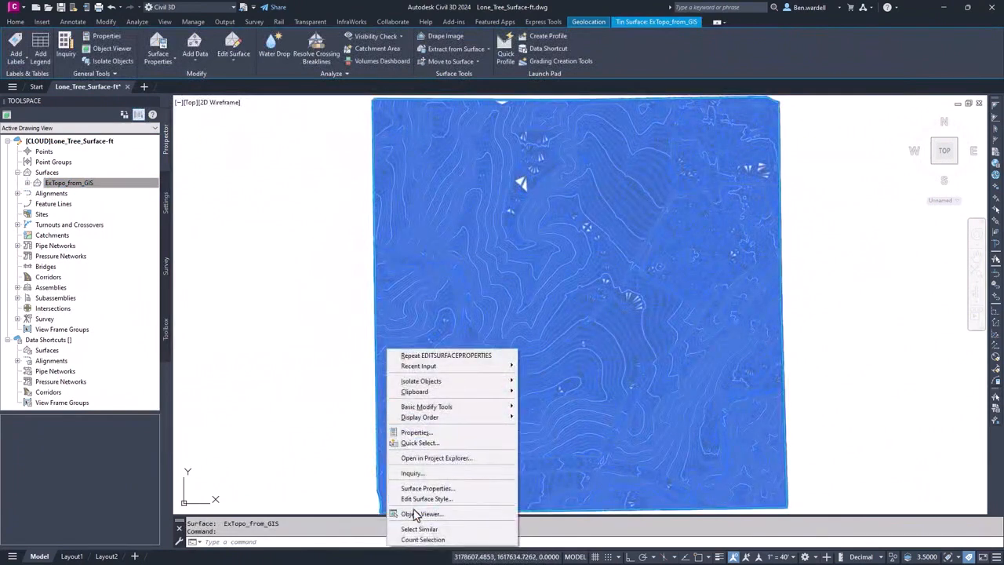
left_click(418, 514)
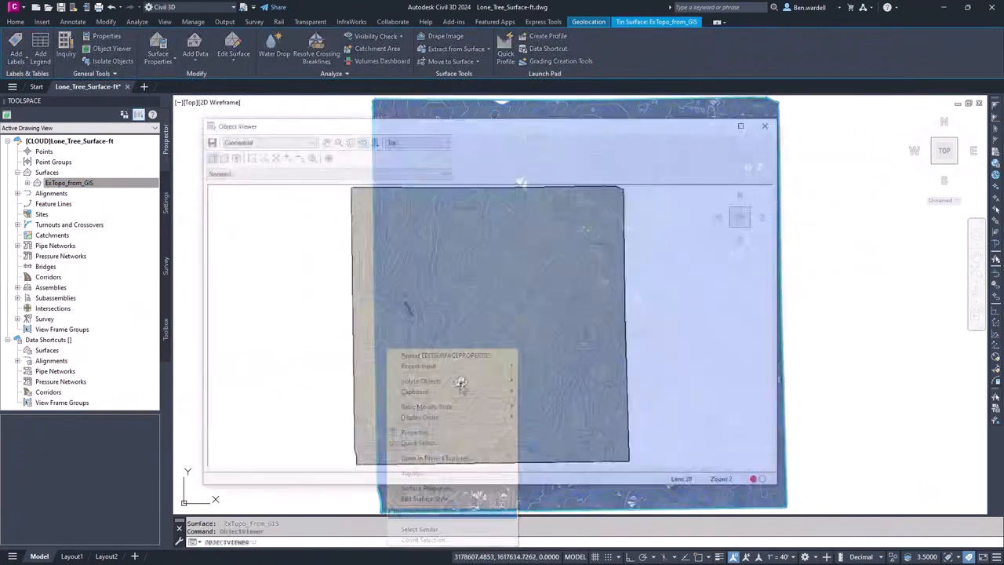
left_click_drag(469, 381, 666, 352)
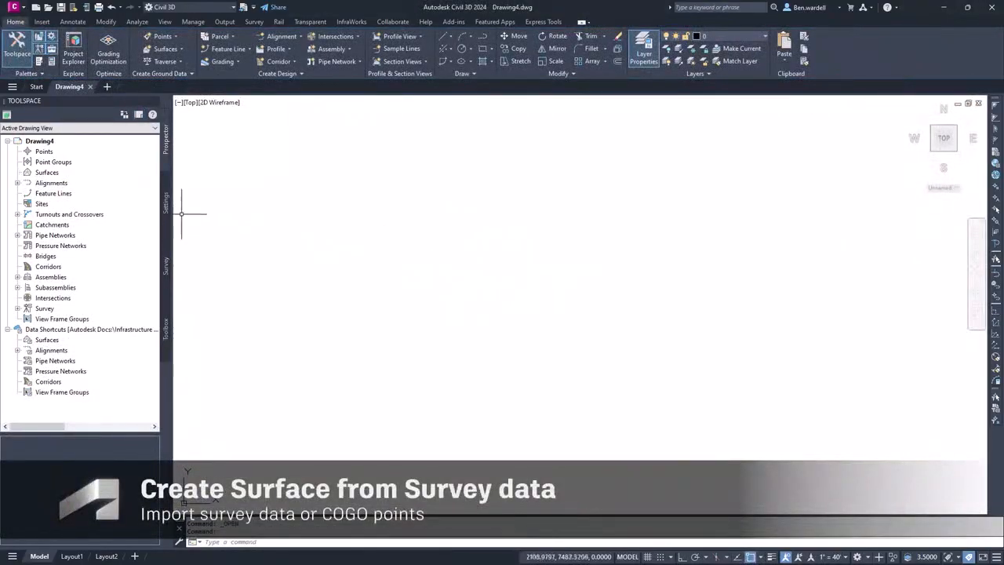
- Assign the coordinate system code GA83-WF to Drawing4 in its drawing settings
left_click(167, 204)
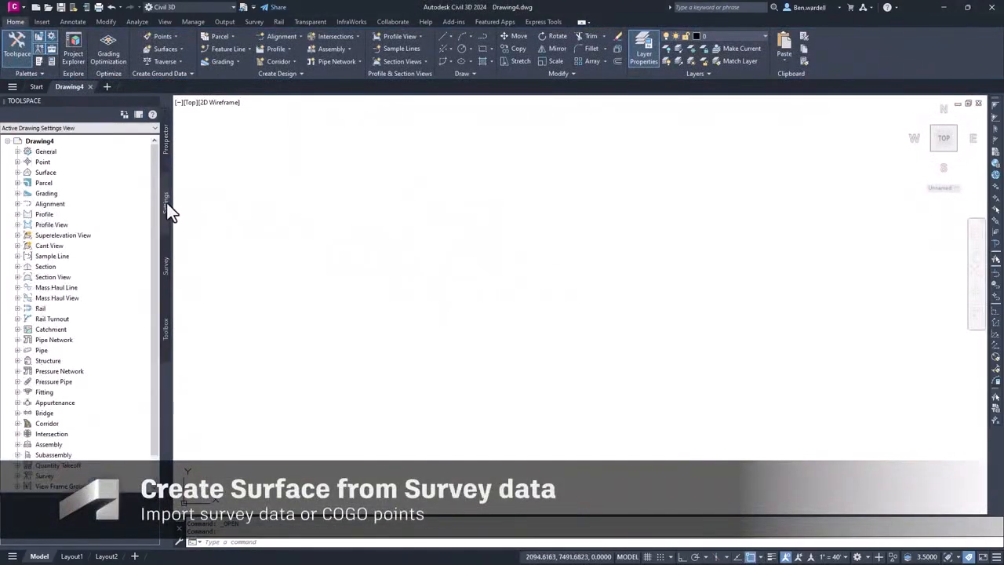
right_click(44, 141)
left_click(63, 146)
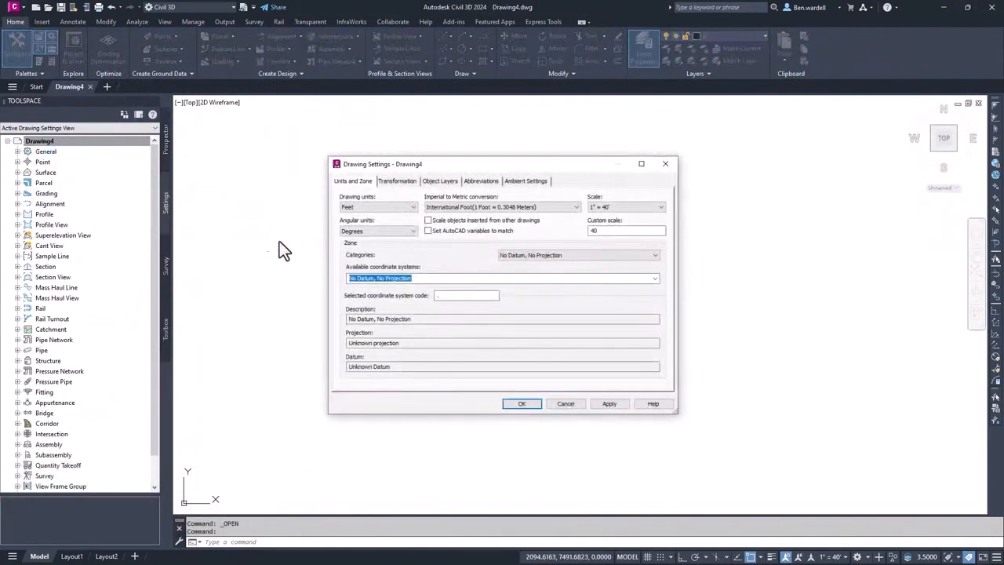
left_click(444, 297)
type("GA83-WF")
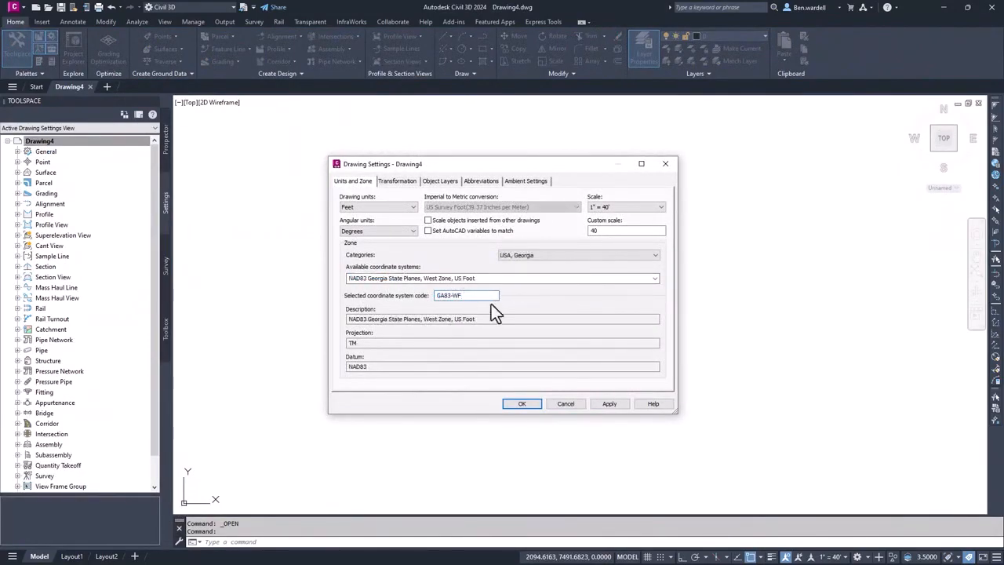
left_click(518, 405)
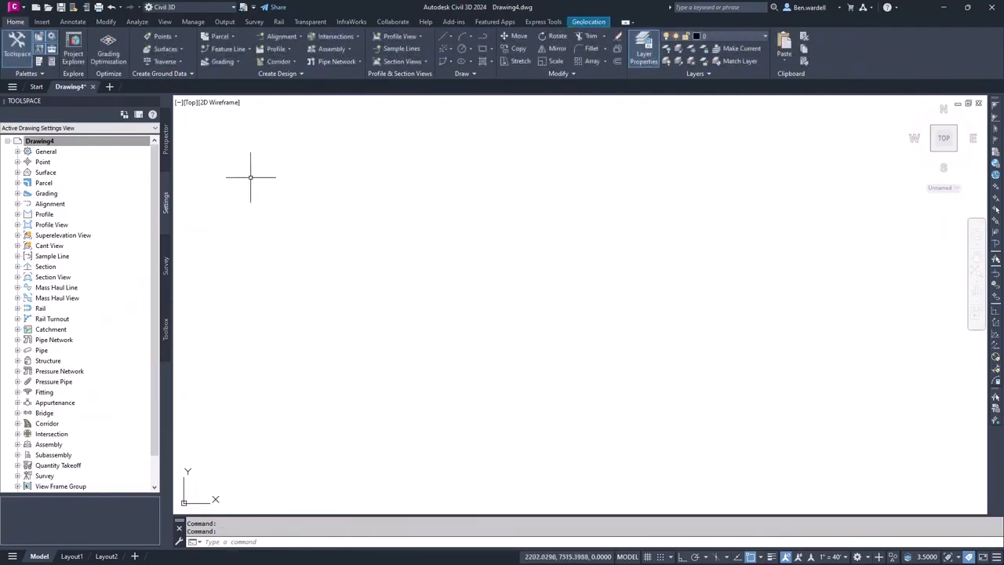
- Create a new TIN surface named Survey_Surface in Drawing4
left_click(165, 136)
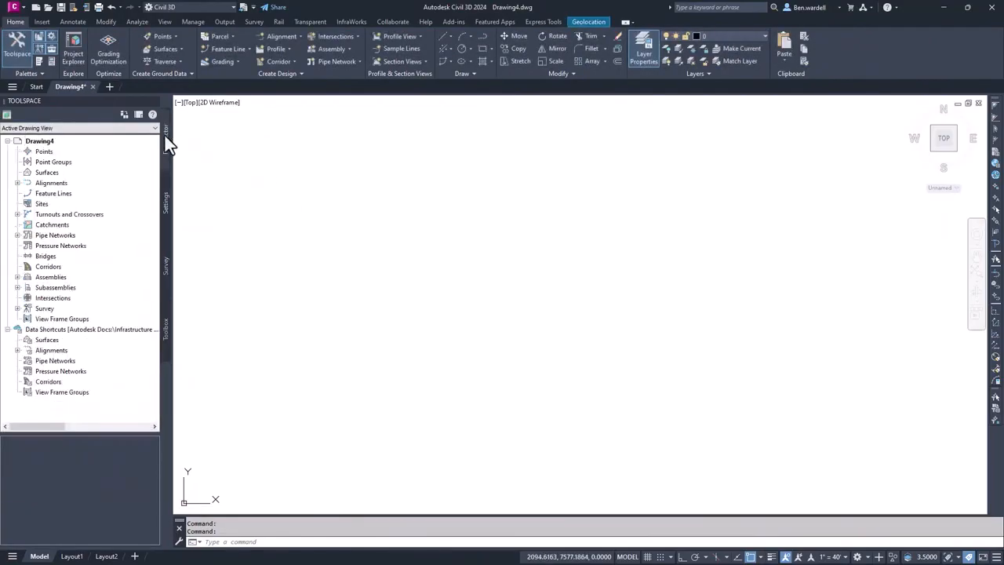
right_click(57, 174)
left_click(78, 184)
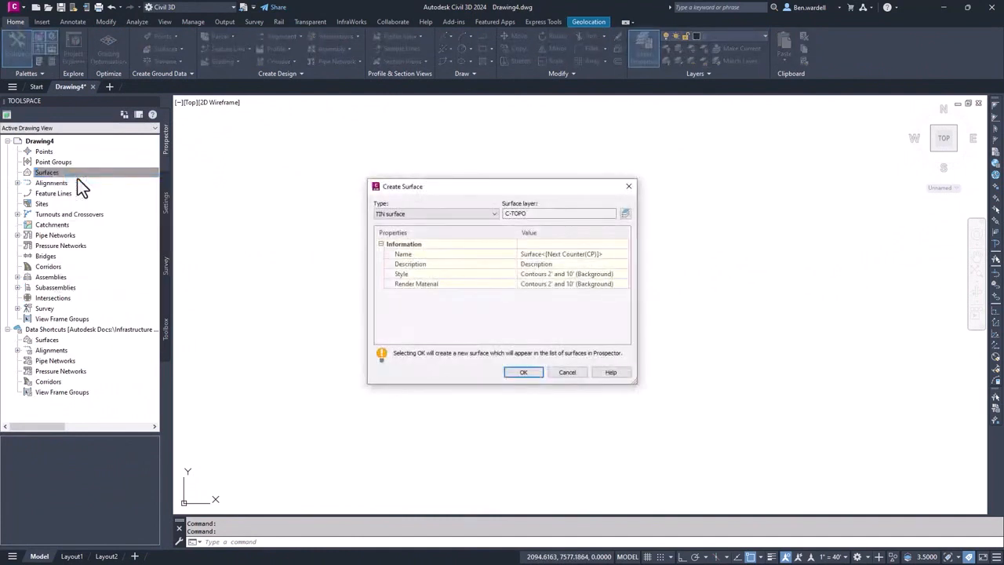
left_click(580, 254)
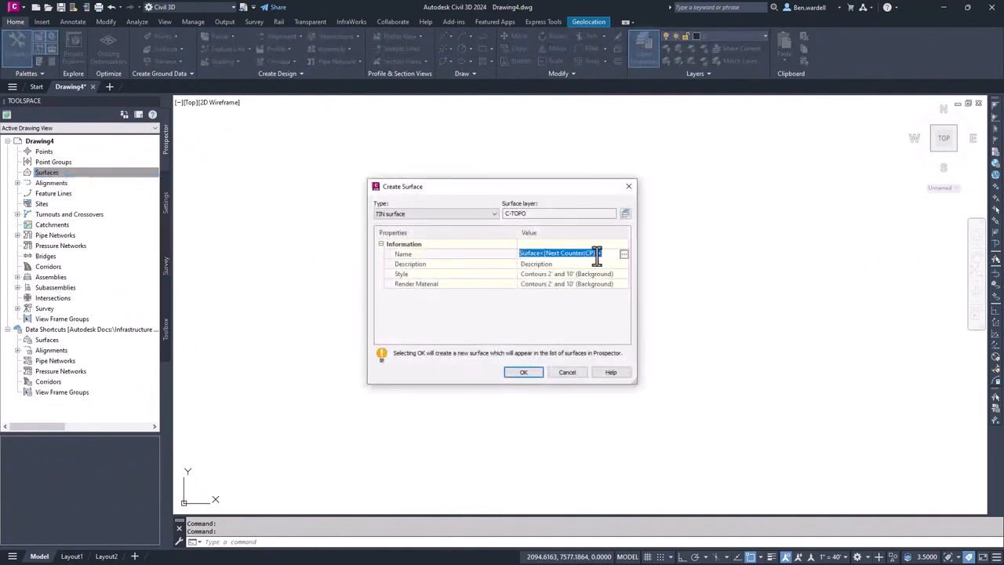
type("Survey_Sur")
type("face")
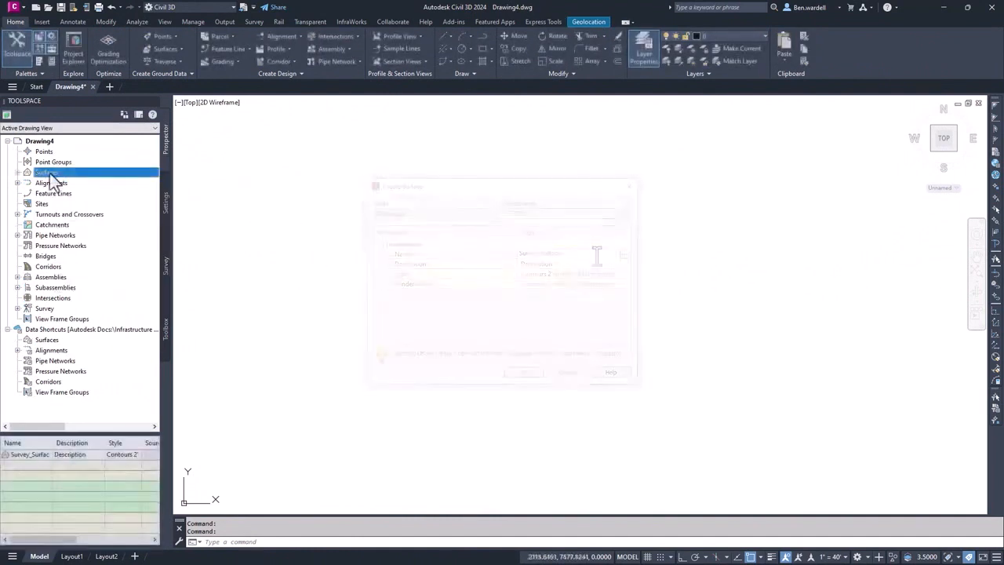
- Start adding a point file to the definition of Survey_Surface and browse for the source file
left_click(18, 173)
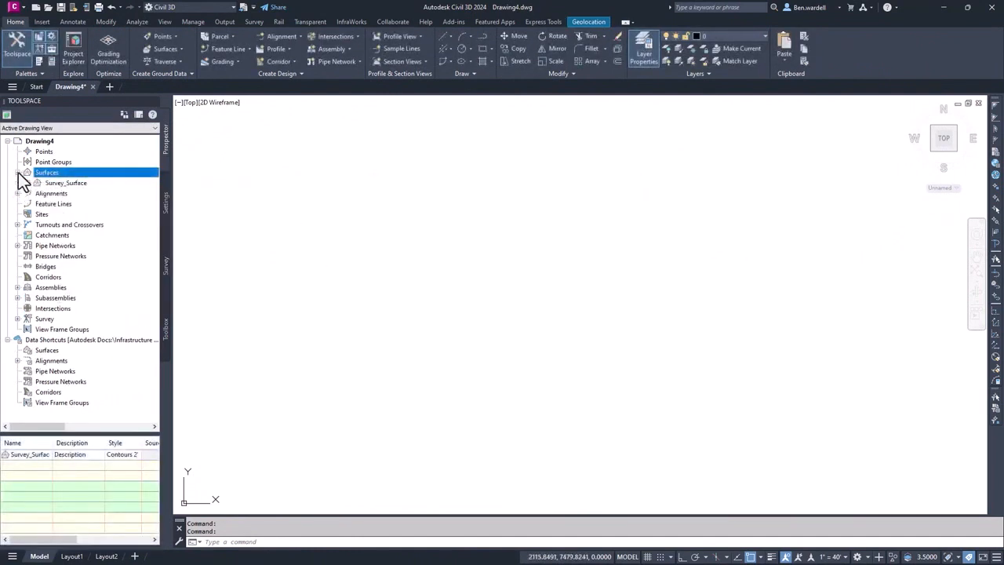
left_click(28, 183)
left_click(38, 215)
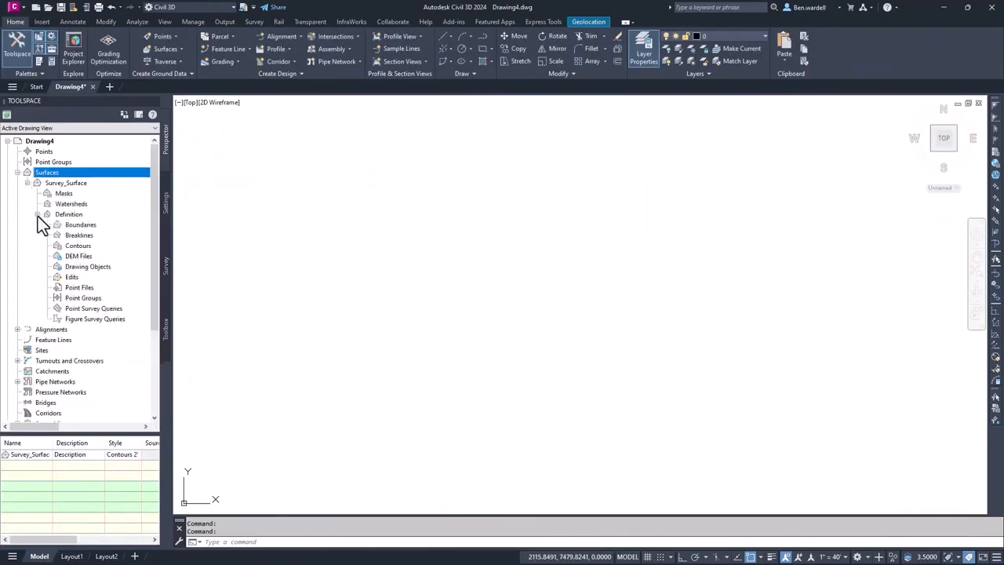
right_click(85, 289)
left_click(116, 295)
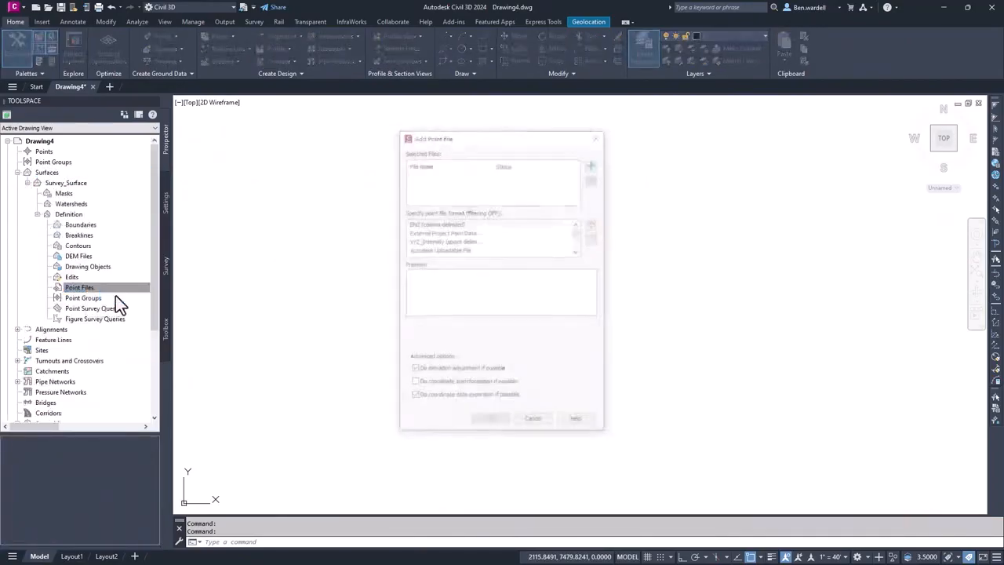
left_click(593, 163)
- Load the CSV file Chattanooga_Mainline_Survey from the Survey folder in Autodesk Docs as the point source
left_click(369, 323)
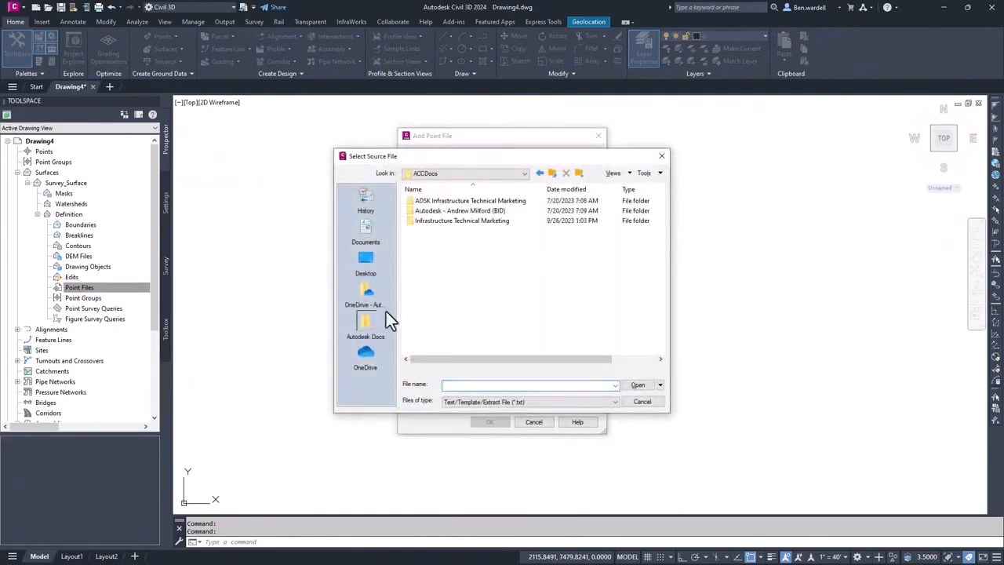
double_click(439, 218)
double_click(440, 260)
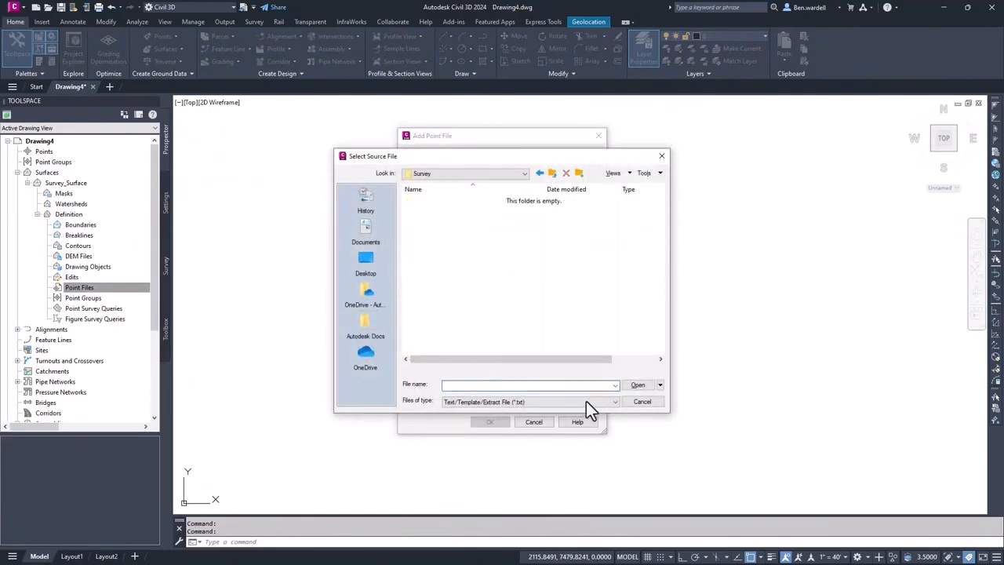
left_click(612, 401)
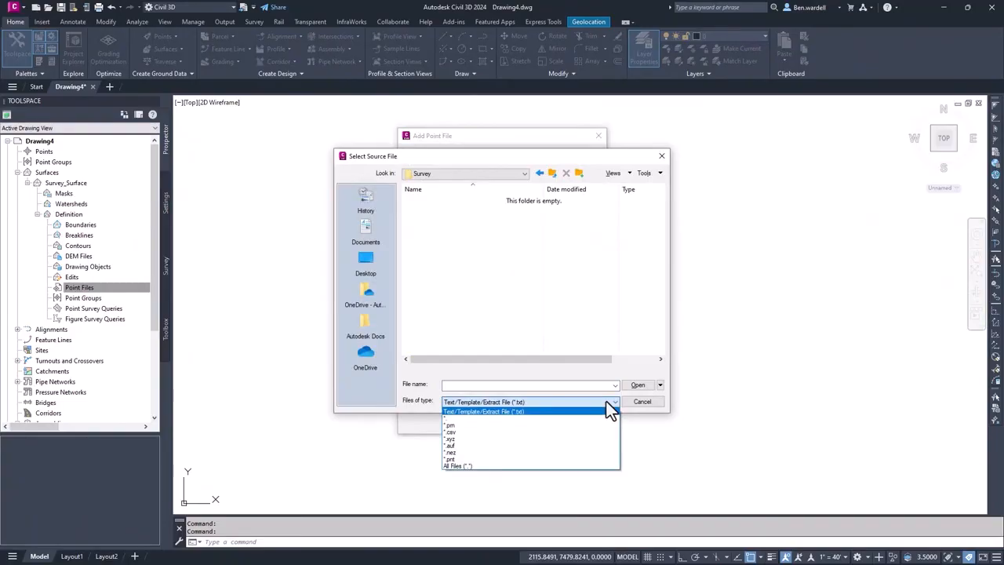
left_click(462, 433)
left_click(469, 211)
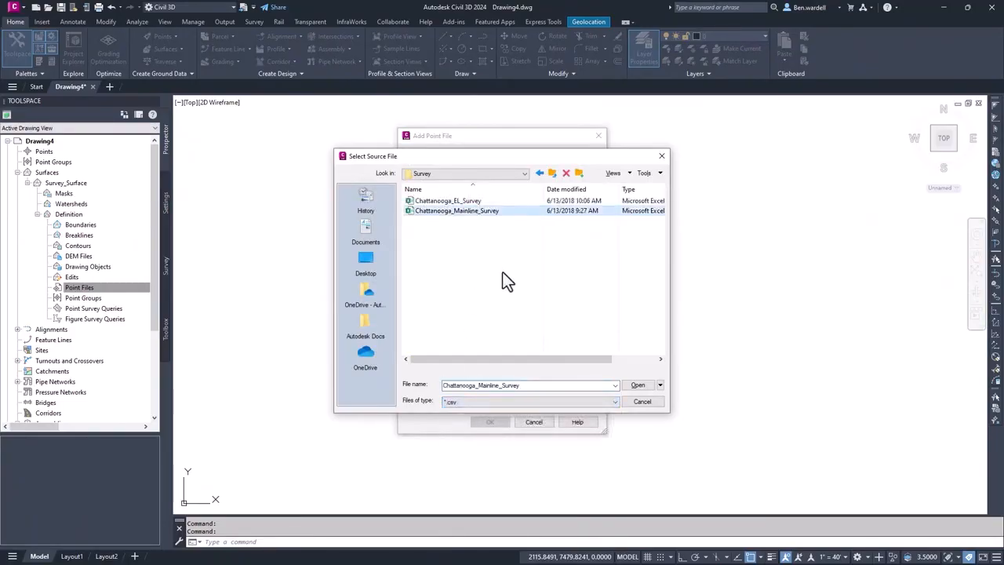
left_click(637, 385)
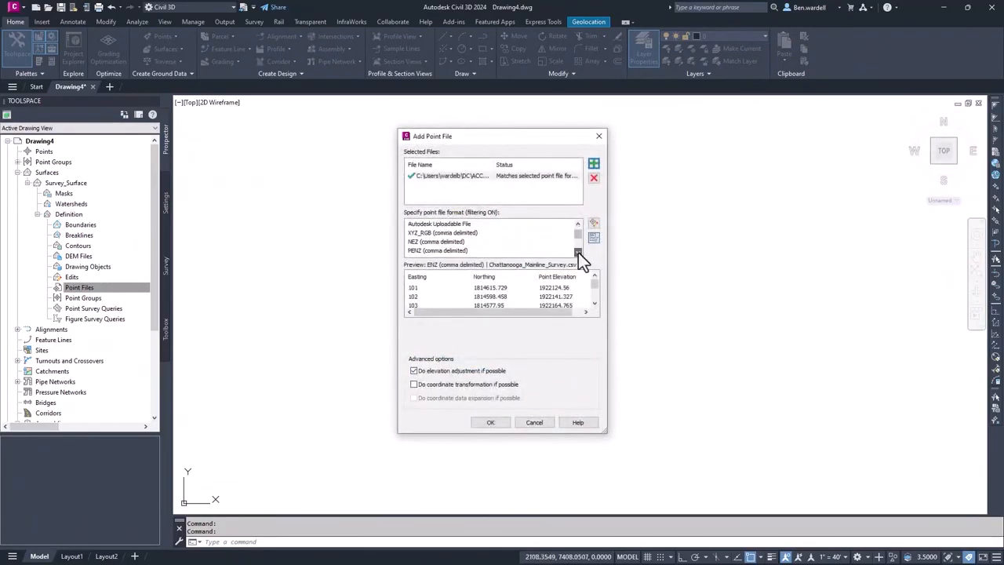
- Set the point file format to PNEZ (comma delimited), add the points to Survey_Surface and select the generated surface in the drawing
left_click(578, 253)
left_click(578, 252)
left_click(578, 253)
left_click(578, 253)
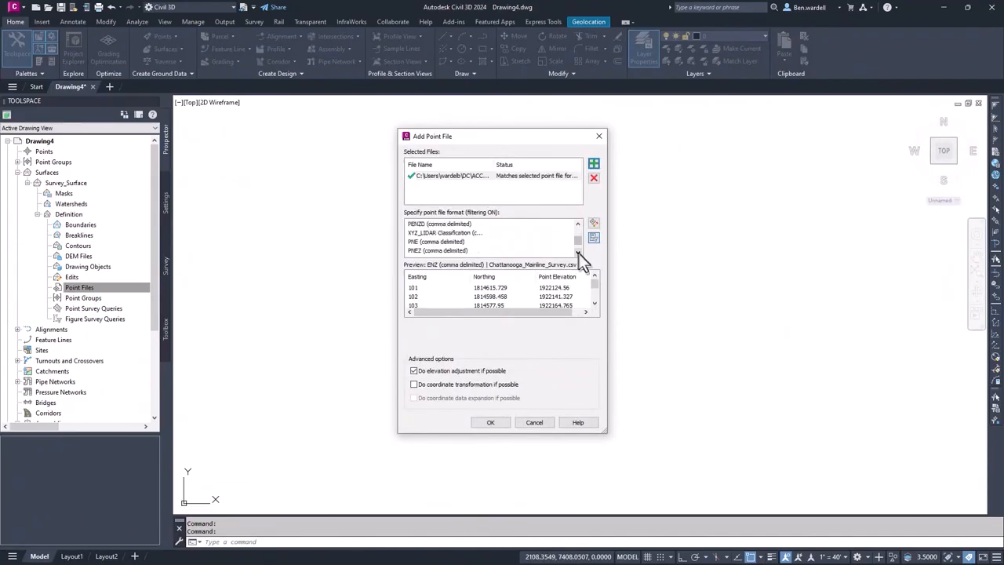
left_click(431, 250)
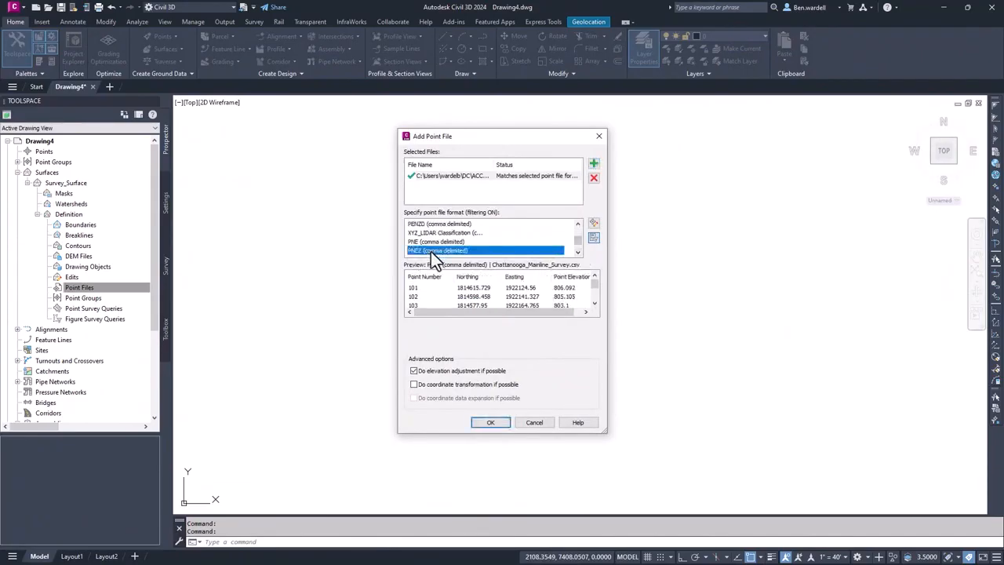
left_click_drag(467, 312, 593, 301)
middle_click(519, 376)
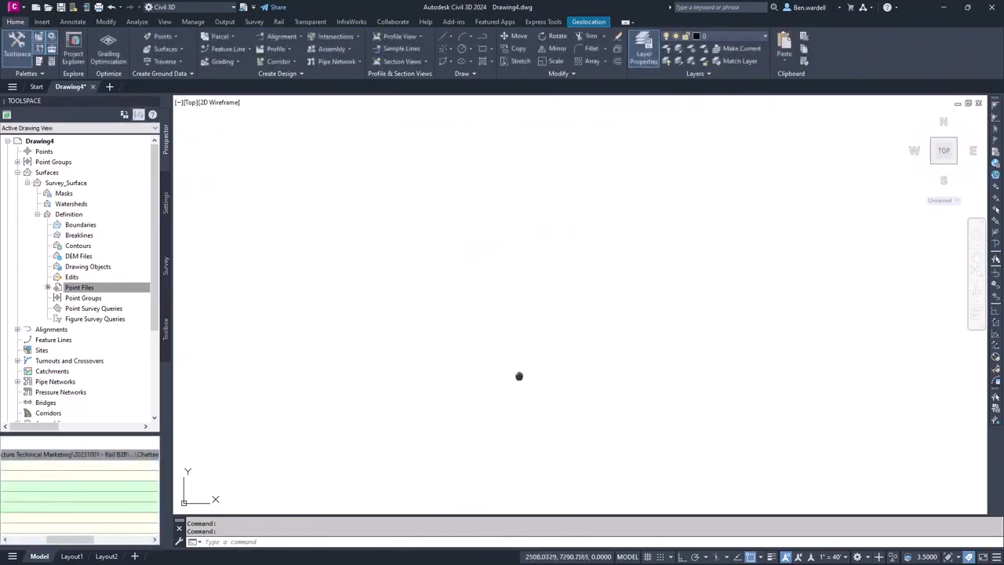
middle_click(520, 376)
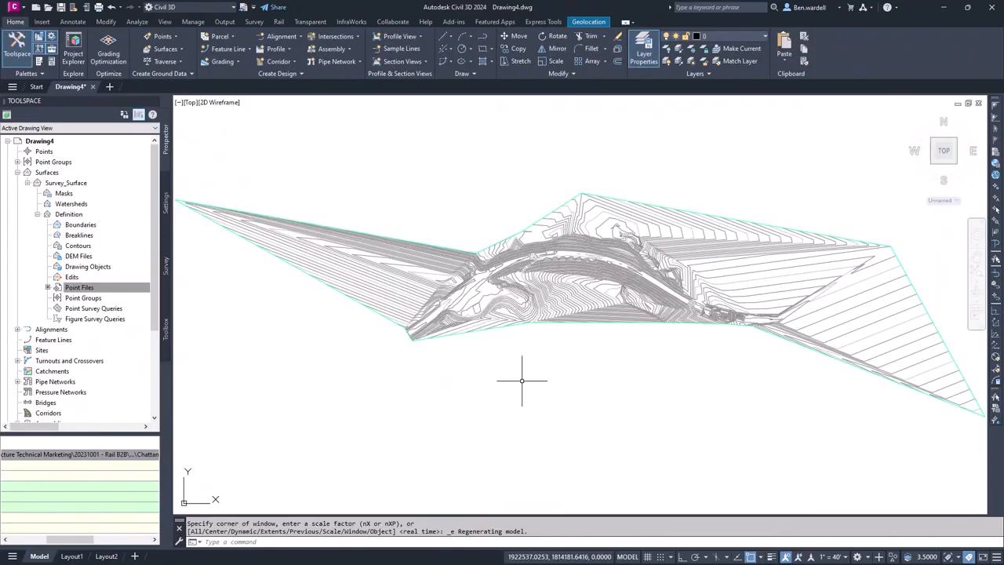
key("Escape")
left_click(456, 334)
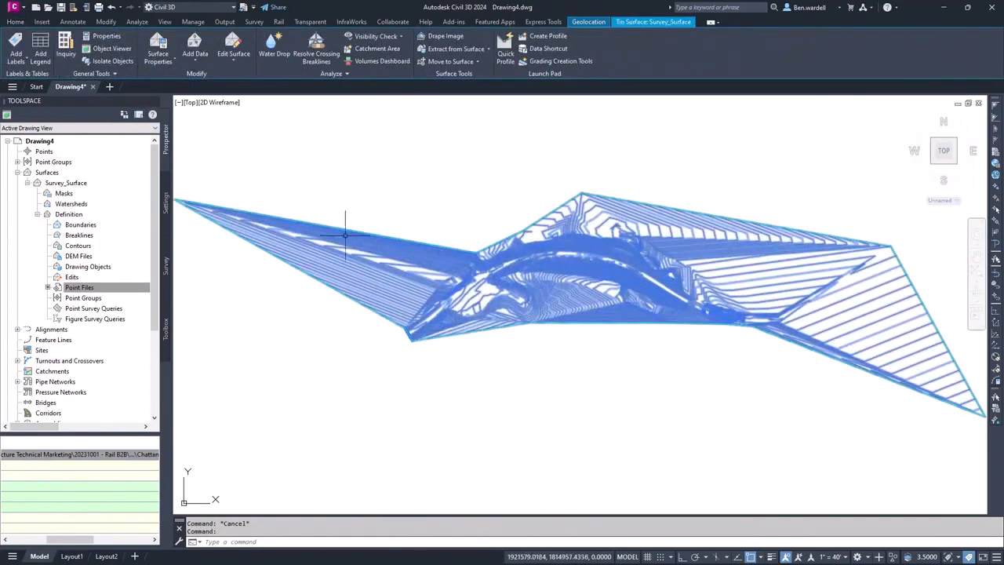
- Change the surface style of Survey_Surface to Contours and Triangles in its surface properties
left_click(159, 60)
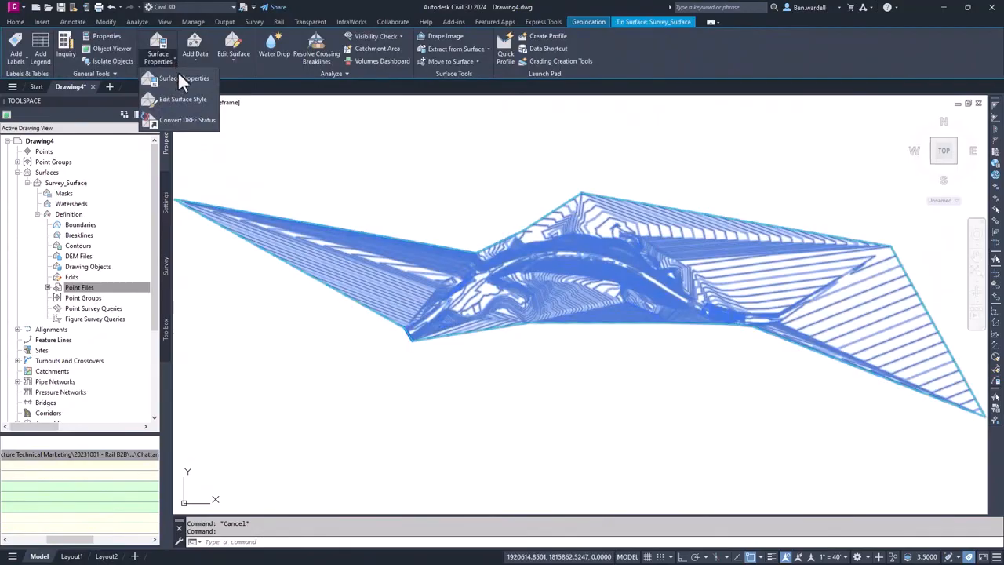
left_click(182, 78)
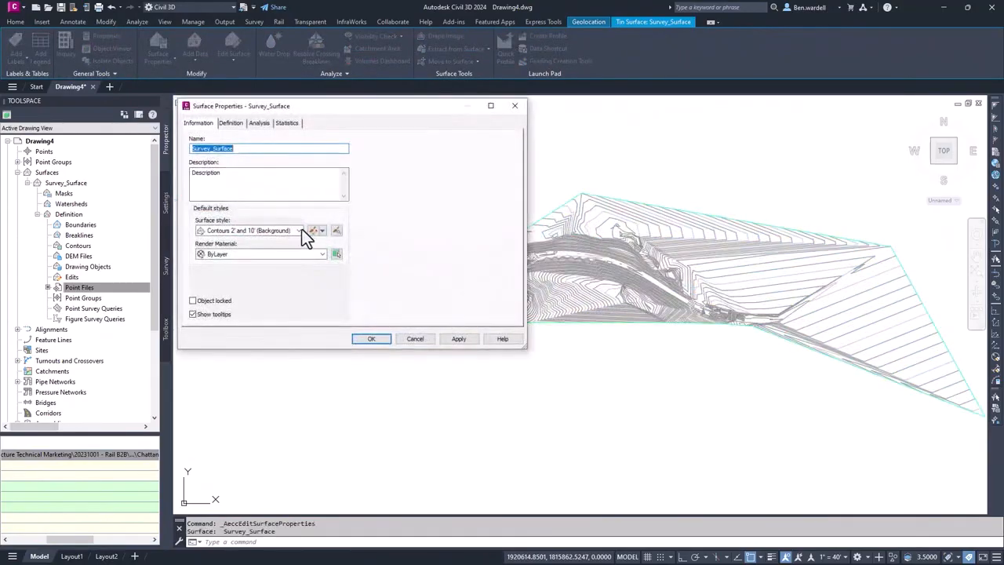
left_click(302, 230)
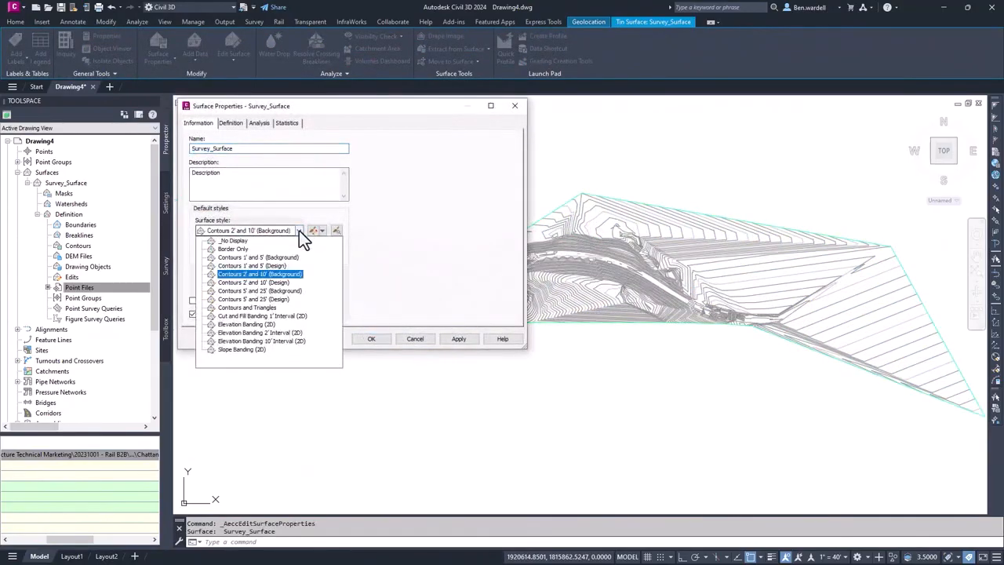
left_click(262, 310)
left_click(371, 339)
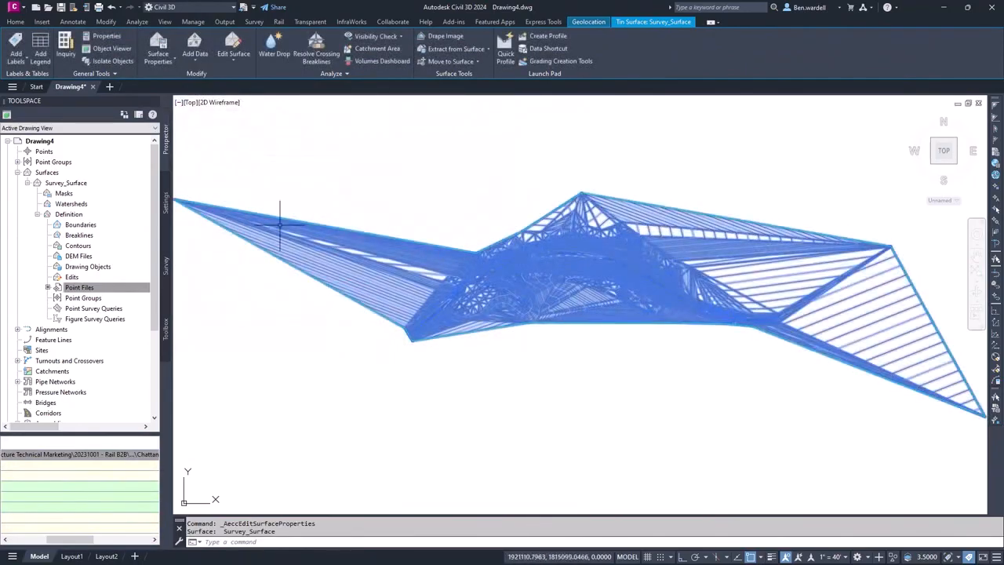
- Delete the long stray triangulation lines around the outer edges of Survey_Surface with the Delete Line surface edit
left_click(232, 56)
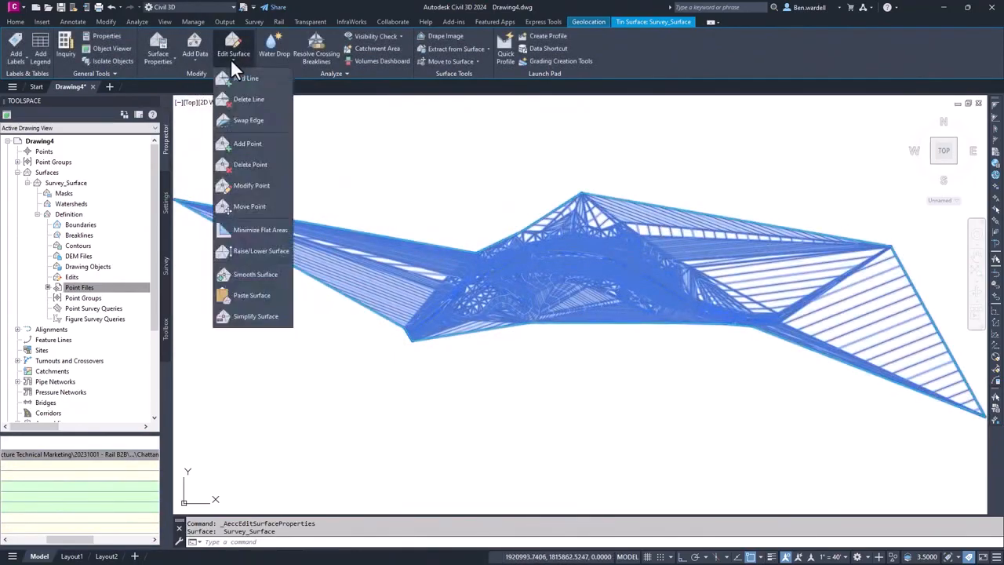
left_click(235, 102)
left_click(347, 214)
left_click(293, 282)
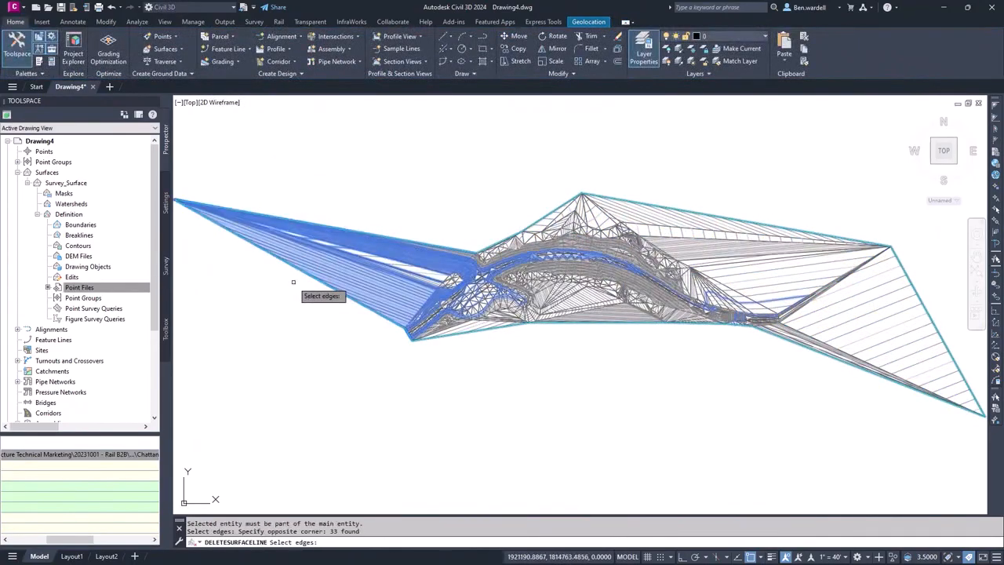
key("Return")
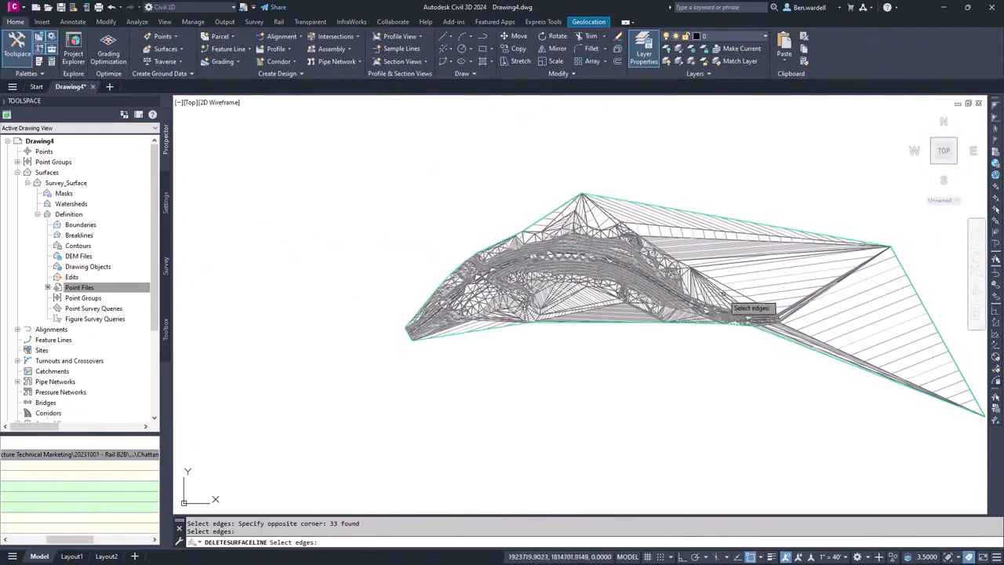
left_click(916, 265)
left_click(849, 361)
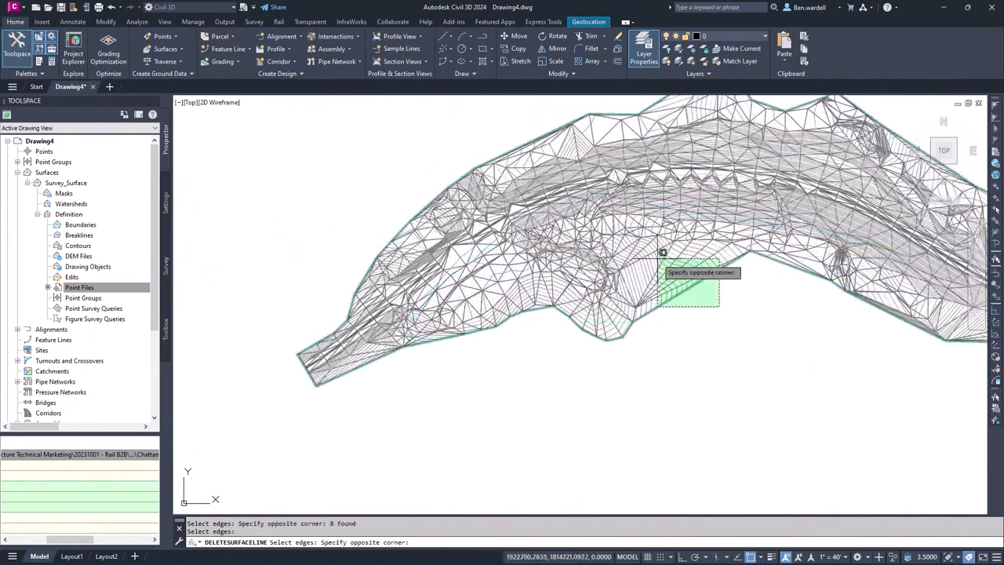
left_click(671, 283)
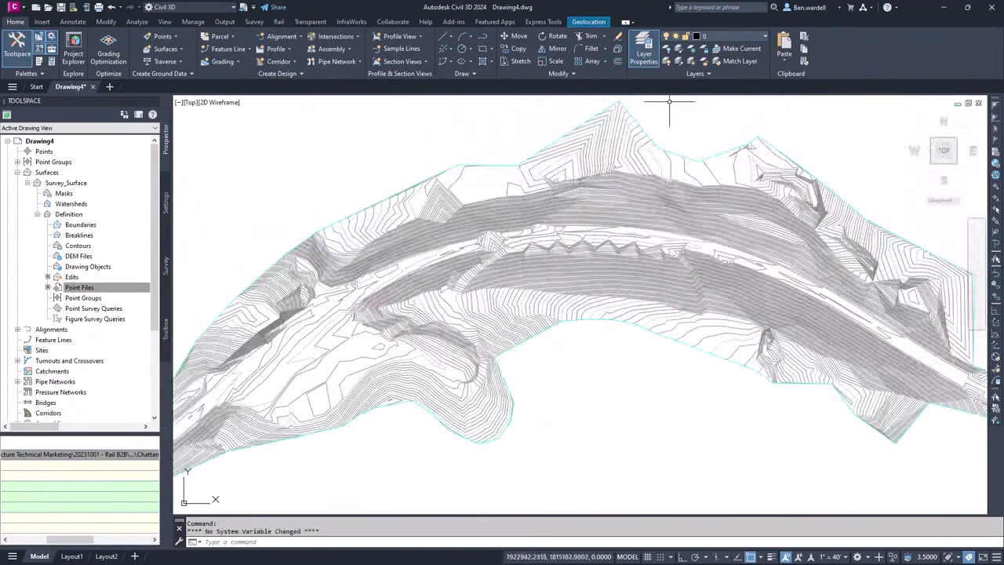
- Thaw all layers and start adding Standard breaklines described as TOE to the definition of Survey_Surface
left_click(692, 60)
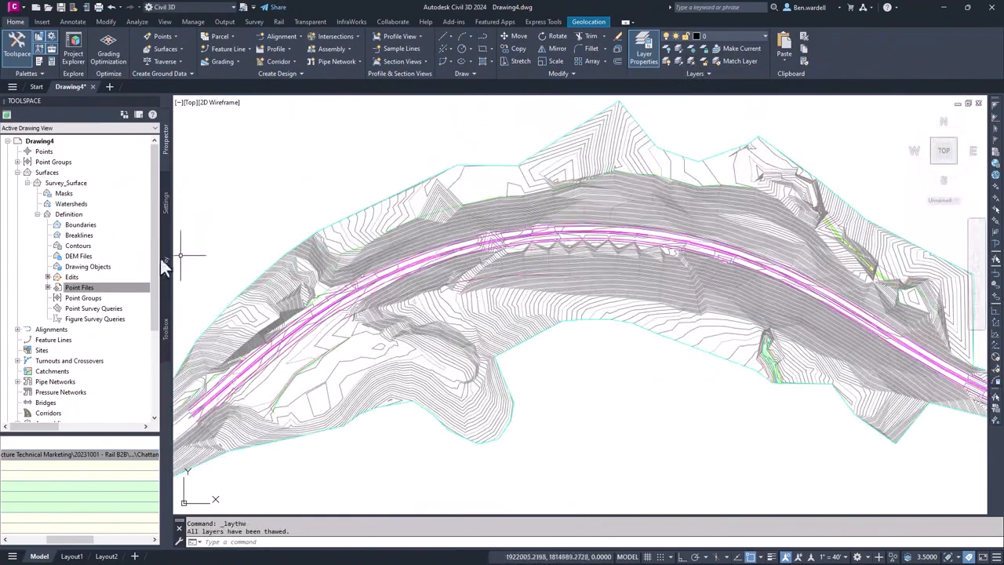
right_click(76, 237)
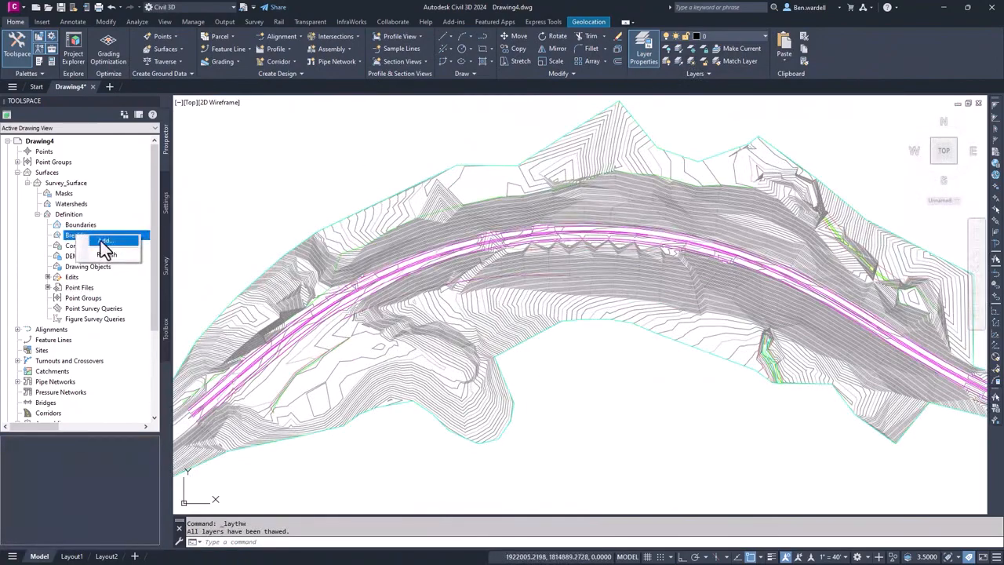
left_click(102, 242)
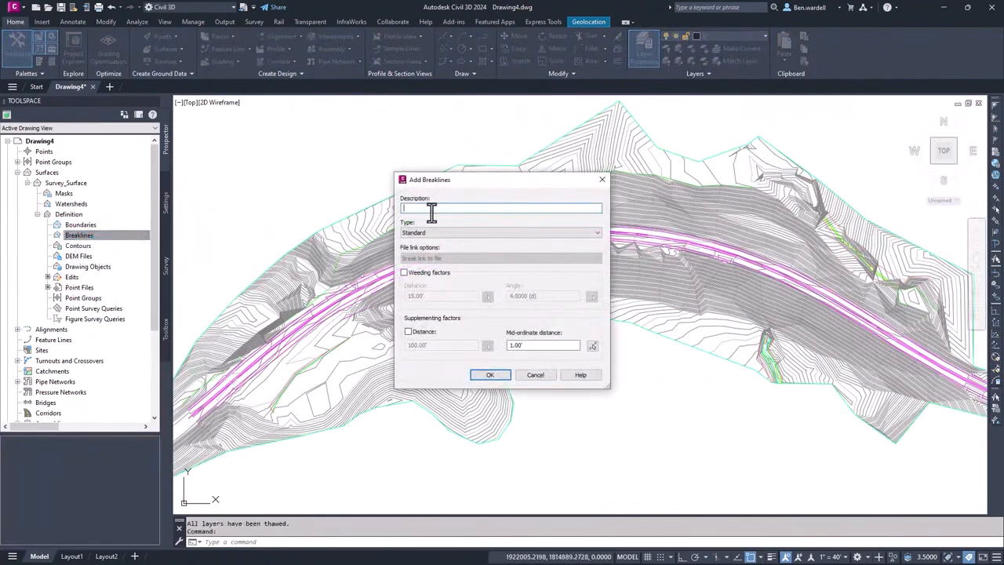
left_click(490, 374)
scroll(405, 286, "up", 4)
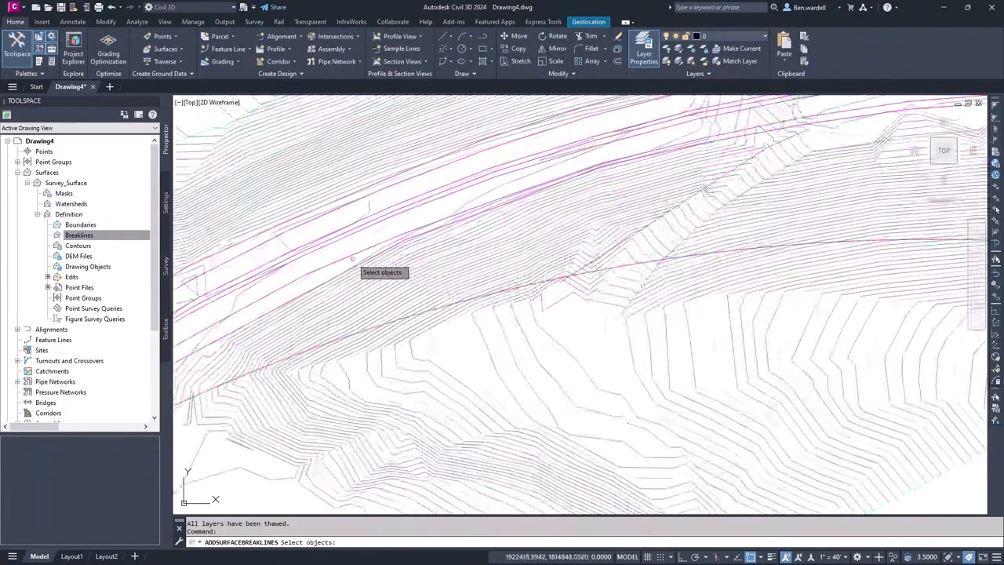
- Select the magenta lines running along the track corridor as the breakline objects and add them to the surface
left_click(408, 237)
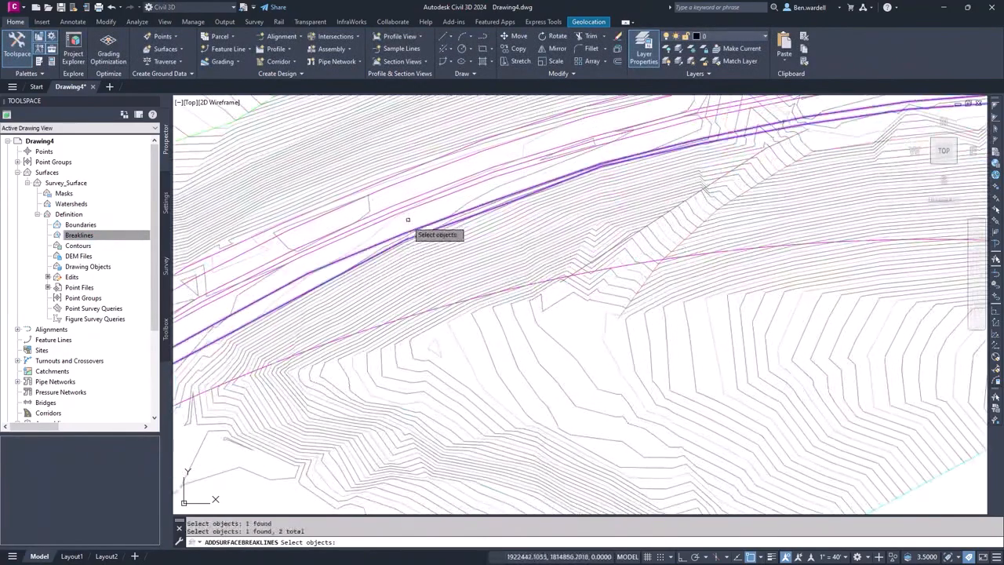
left_click(416, 205)
left_click(407, 205)
left_click(407, 203)
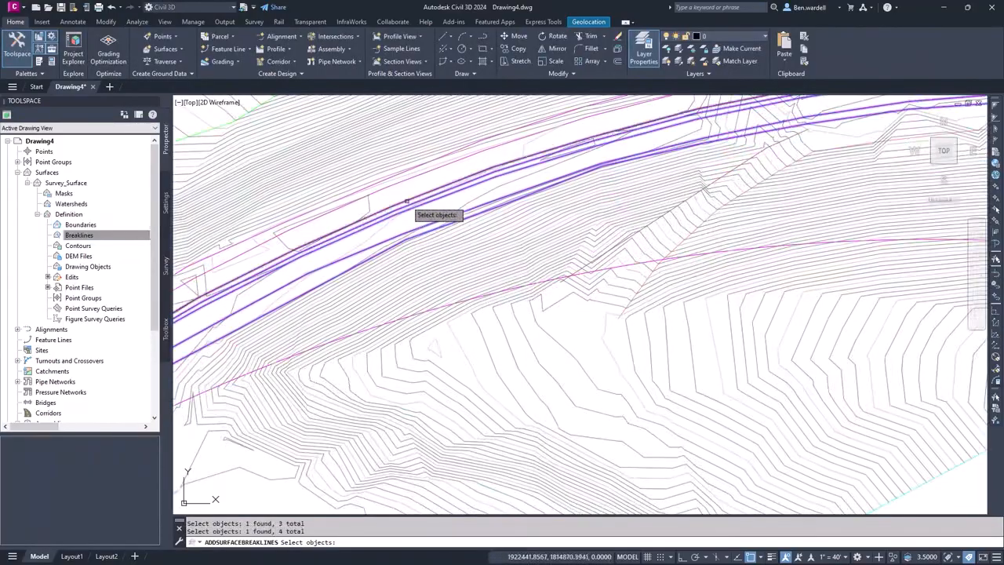
left_click(398, 187)
left_click(394, 177)
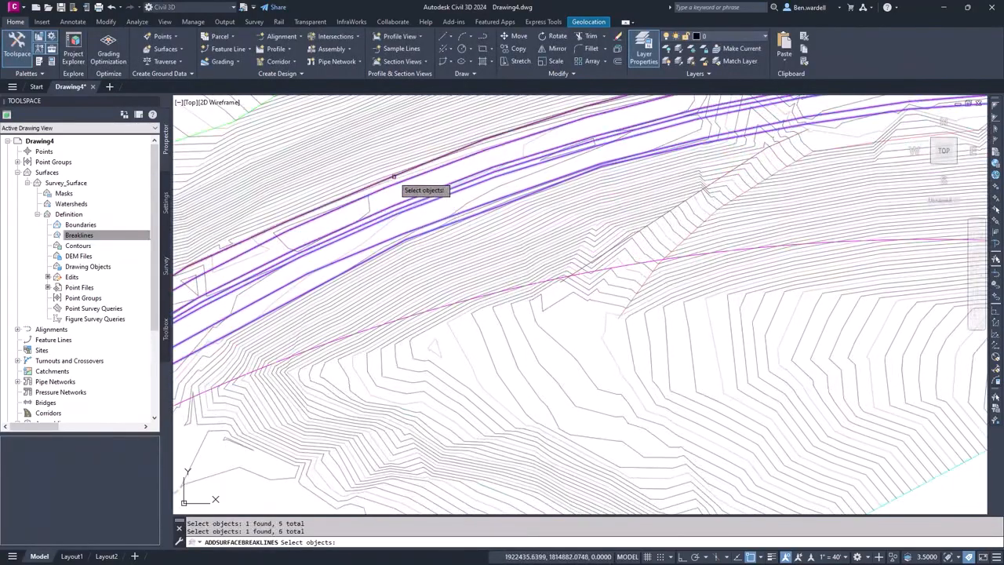
key("Return")
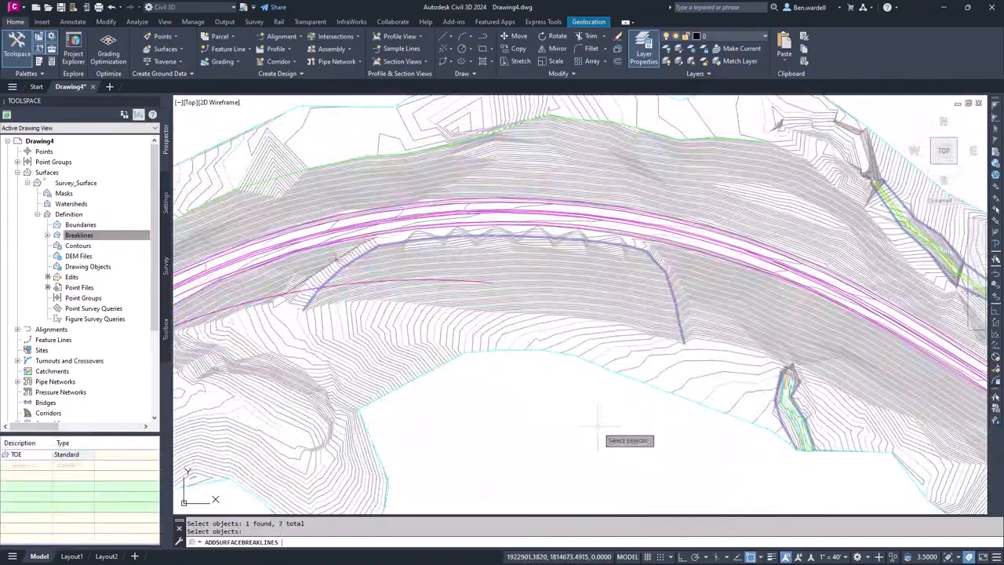
key("Return")
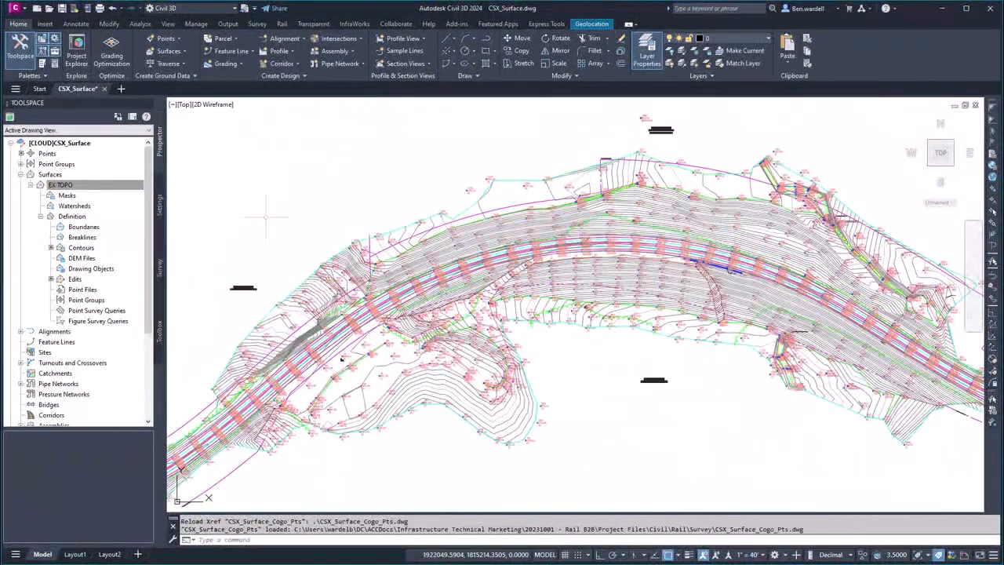
- In the CSX_Surface drawing, start adding points from drawing objects to the EX TOPO surface definition and open the object type choices
right_click(80, 269)
left_click(106, 280)
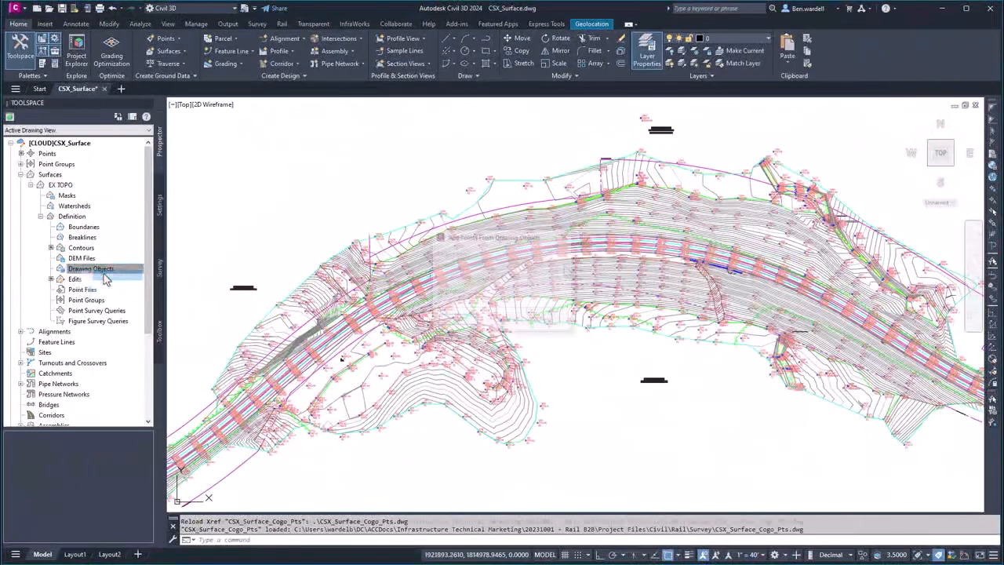
left_click(561, 268)
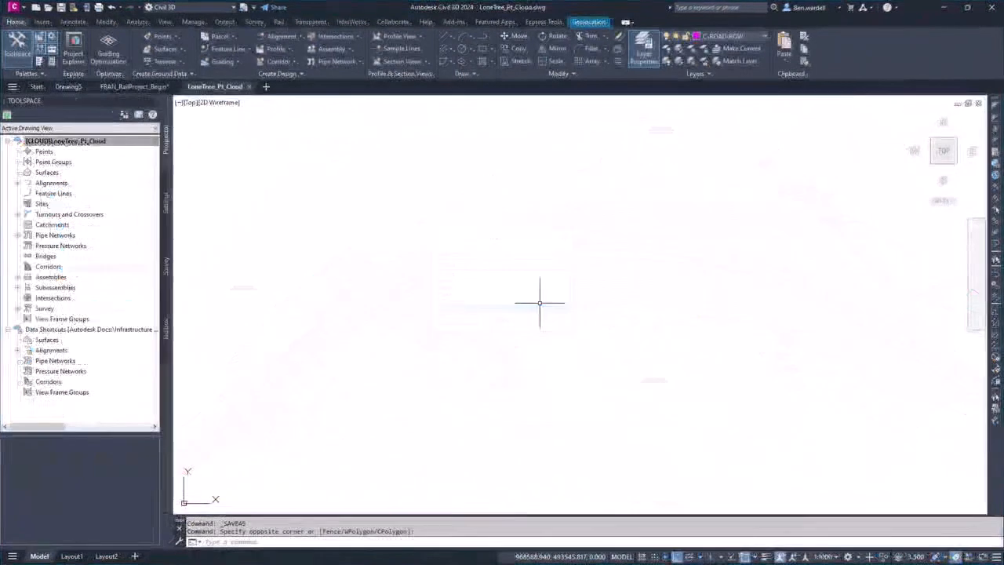
- In the LoneTree_Pt_Cloud drawing, review the units and coordinate system zone in the drawing settings and accept them
left_click(168, 180)
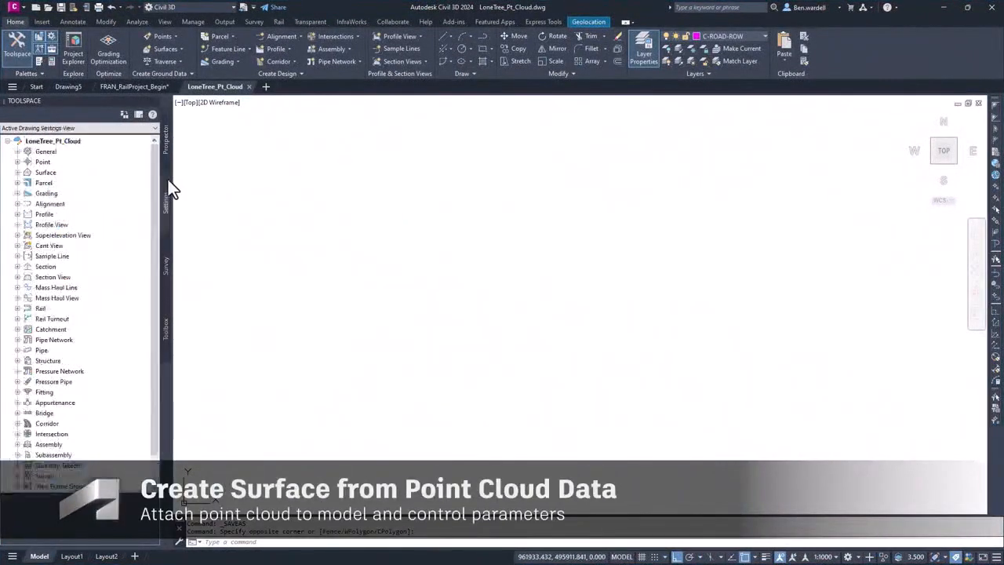
right_click(62, 140)
left_click(88, 143)
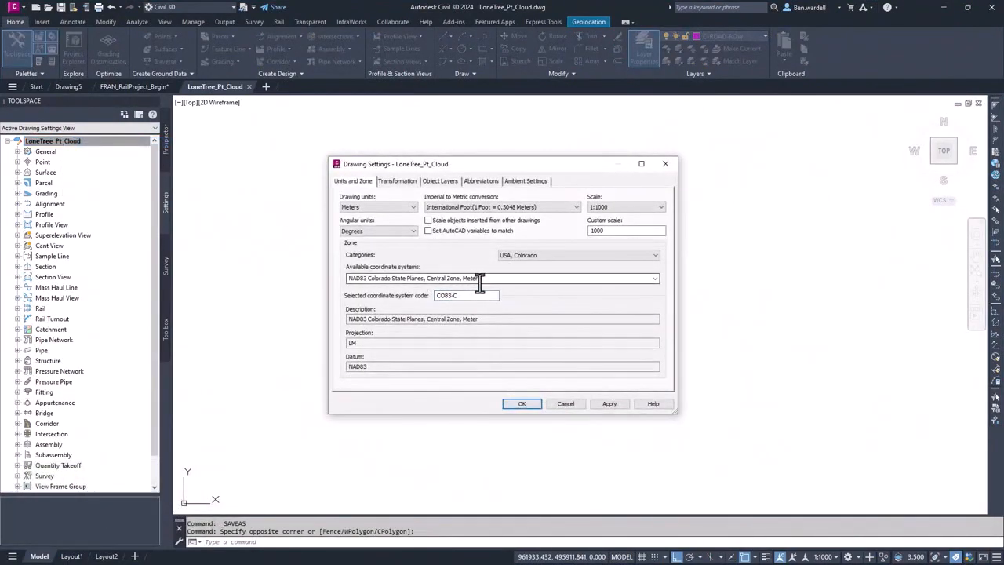
left_click(520, 405)
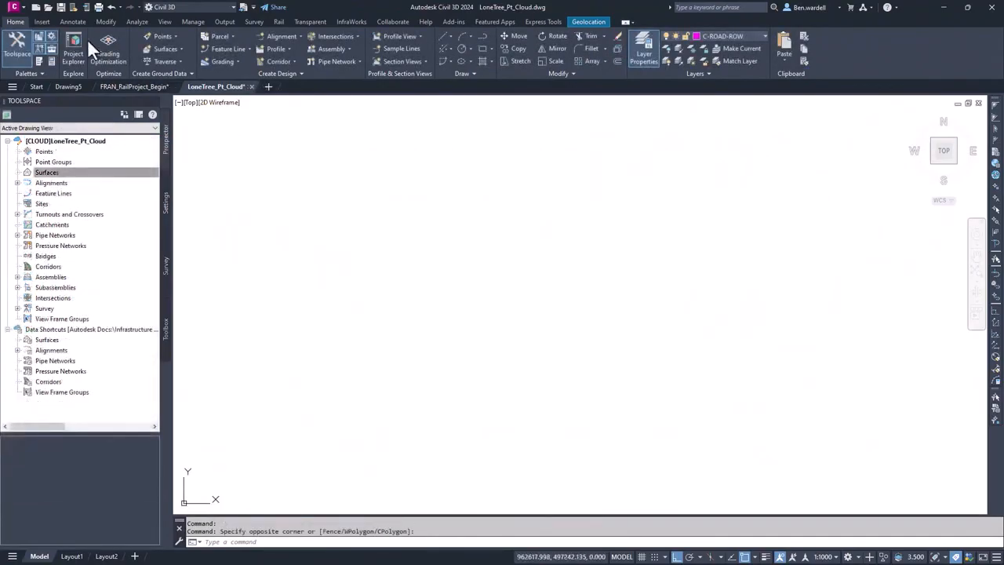
- Attach the Lone Tree_Tr point cloud project from the Point Cloud folder to the drawing
left_click(42, 21)
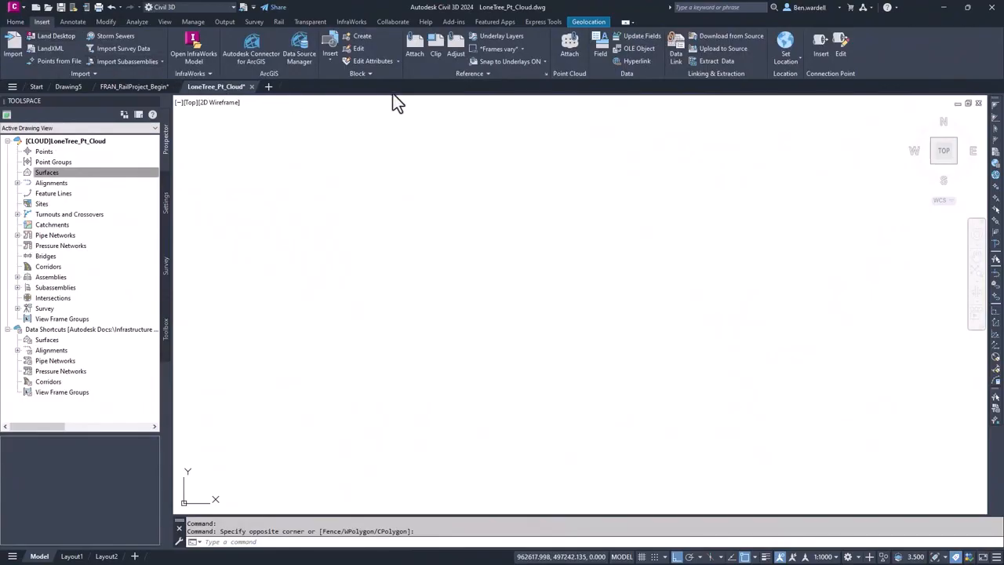
left_click(571, 53)
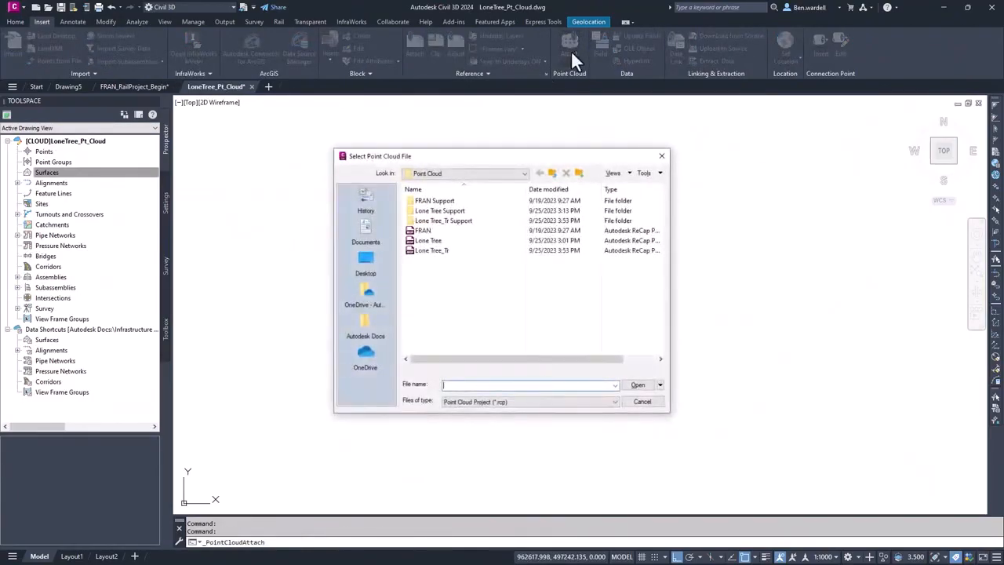
left_click(437, 251)
left_click(636, 385)
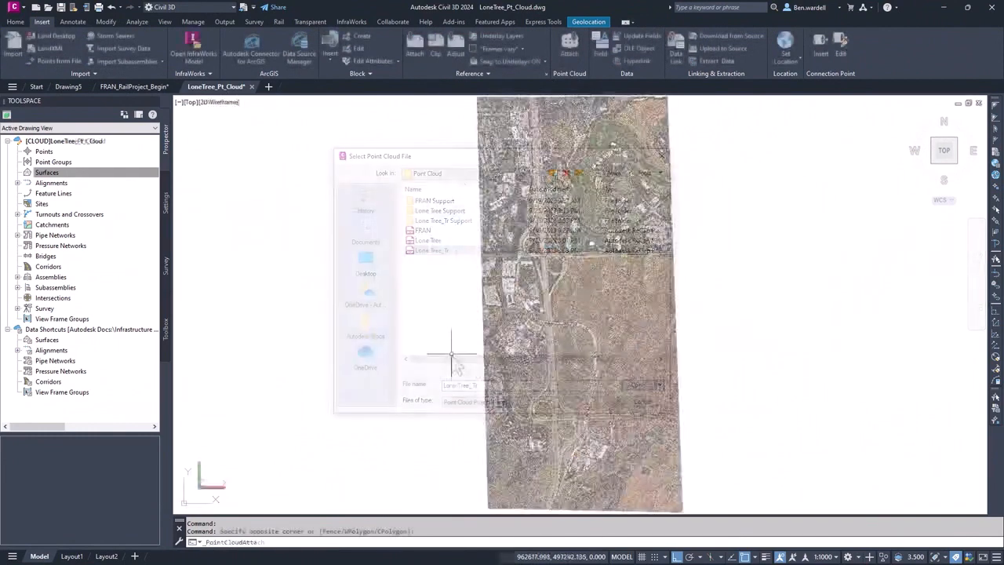
left_click(228, 106)
left_click(253, 129)
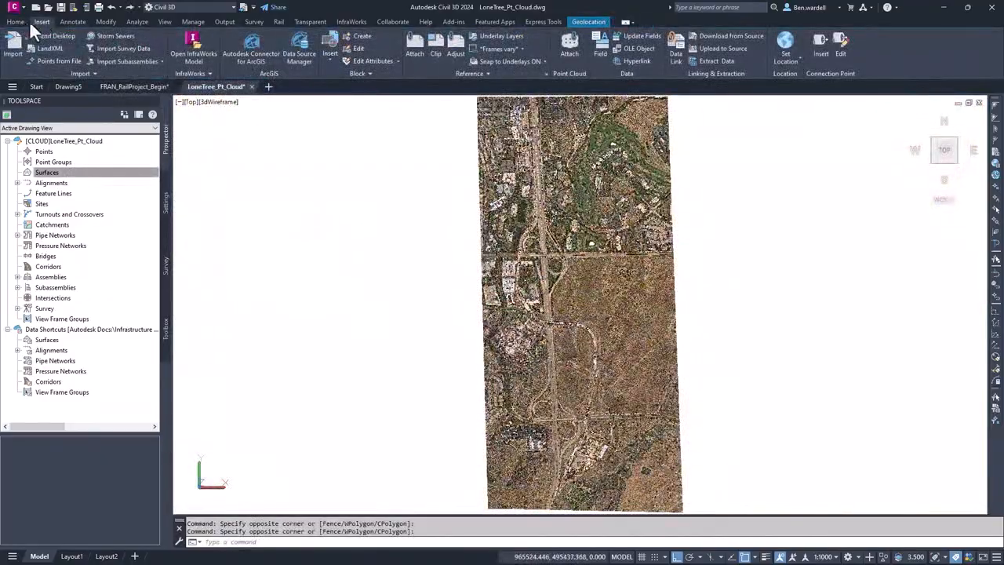
- Start creating a TIN surface from the attached point cloud, name it LoneTree_PTCloud and proceed to the point cloud selection settings
left_click(16, 21)
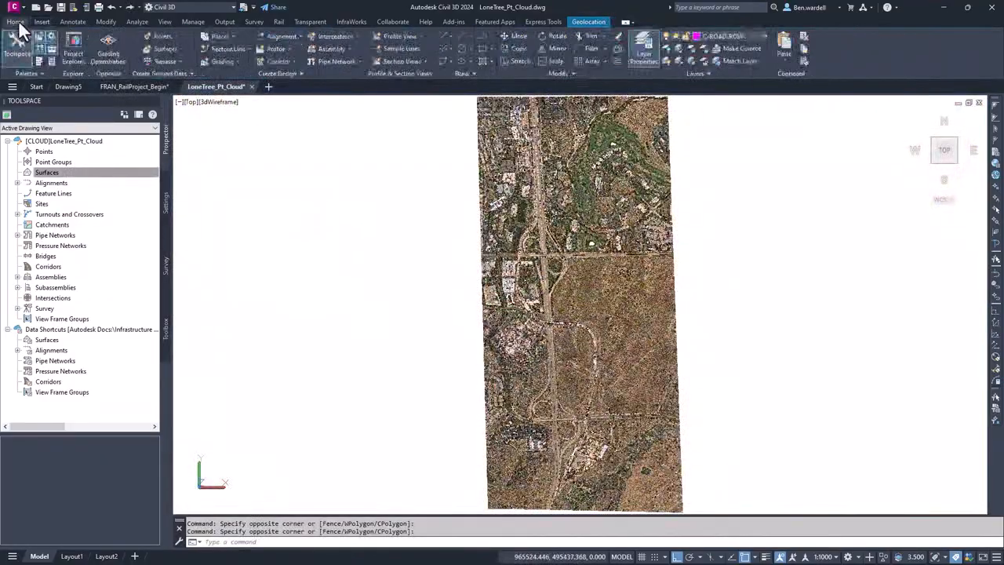
left_click(182, 48)
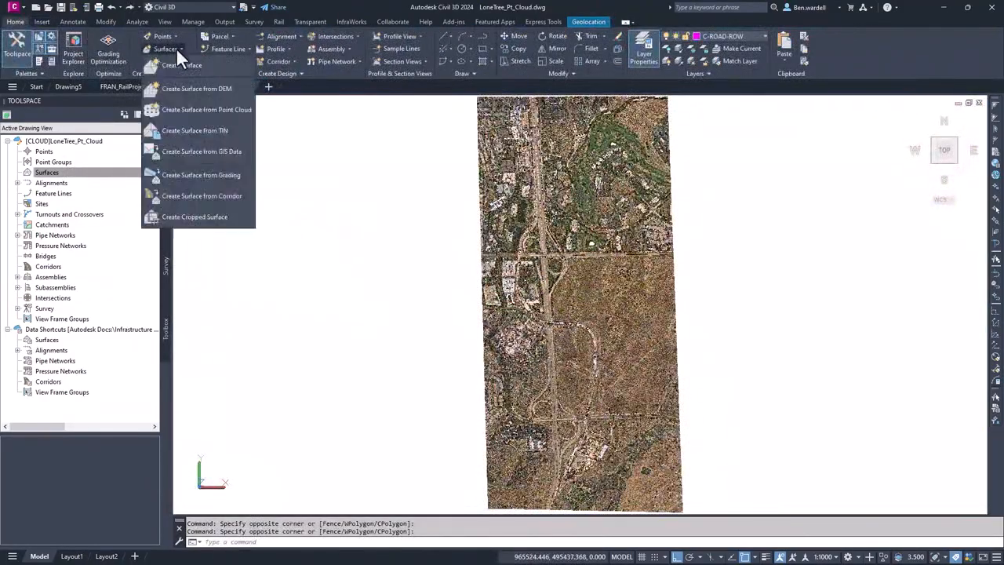
left_click(237, 109)
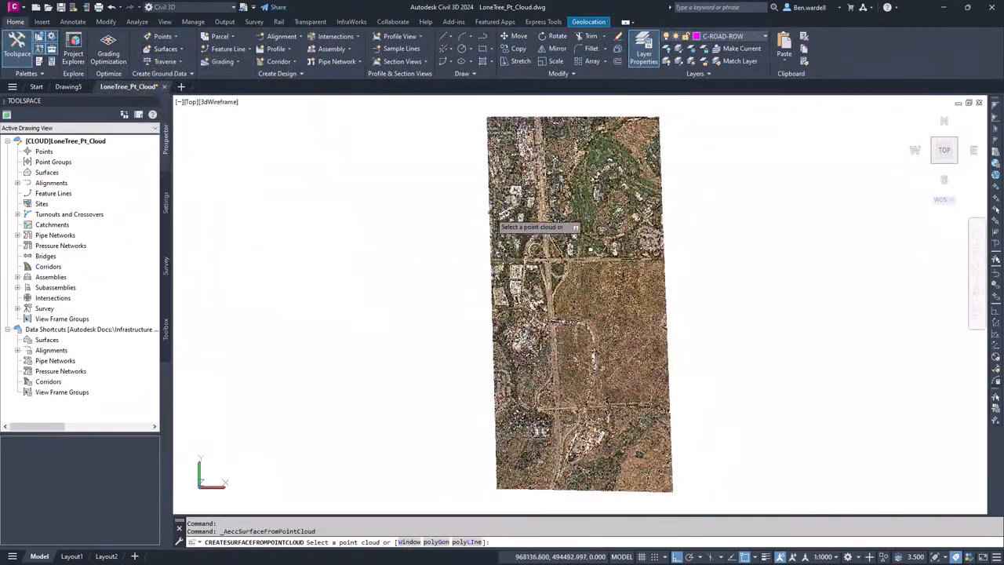
left_click(495, 218)
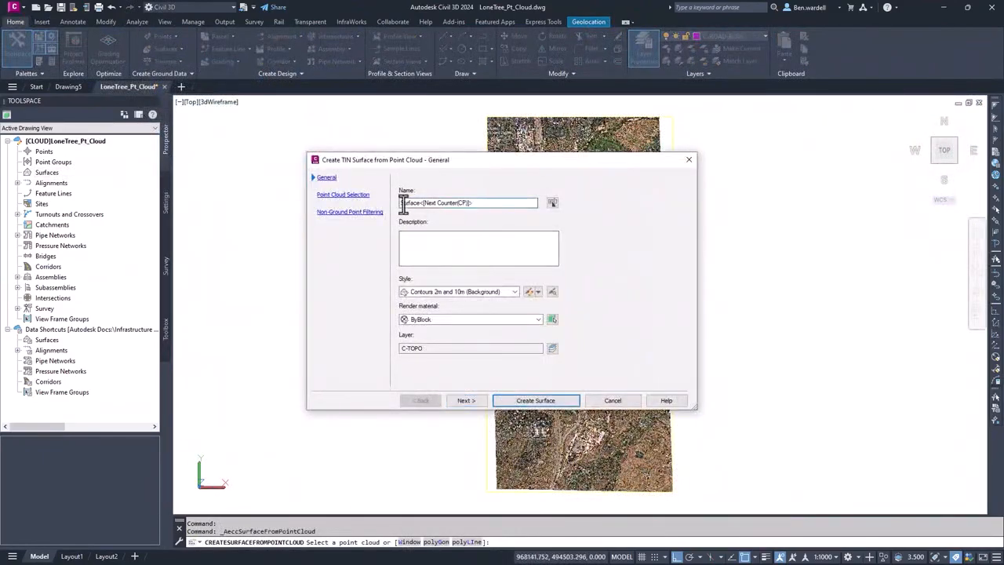
triple_click(403, 203)
type("LoneTree_PTCloud")
left_click(466, 401)
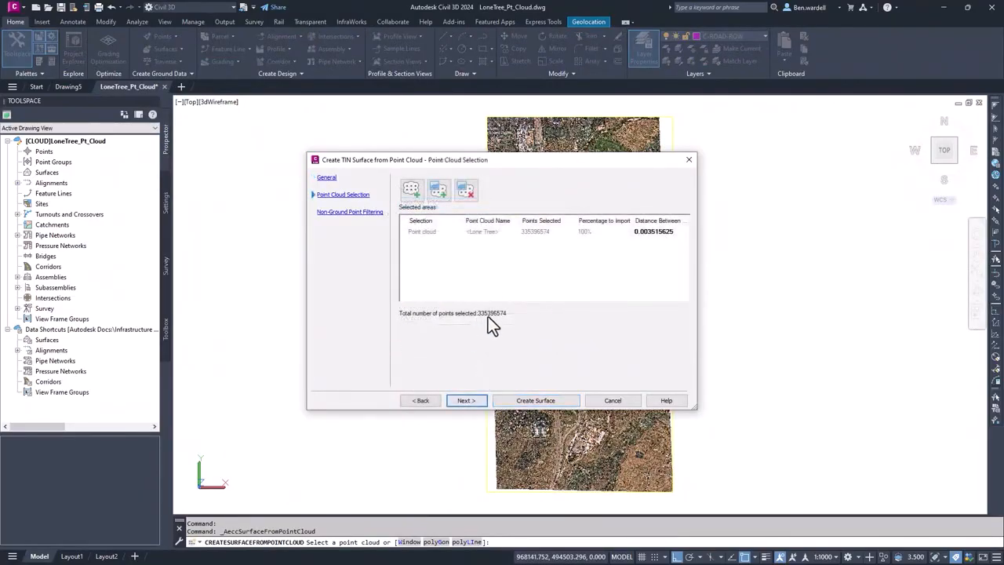
- Set the distance between points to 0.1 and choose Kriging interpolation as the non-ground point filter method
left_click(653, 232)
left_click(649, 234)
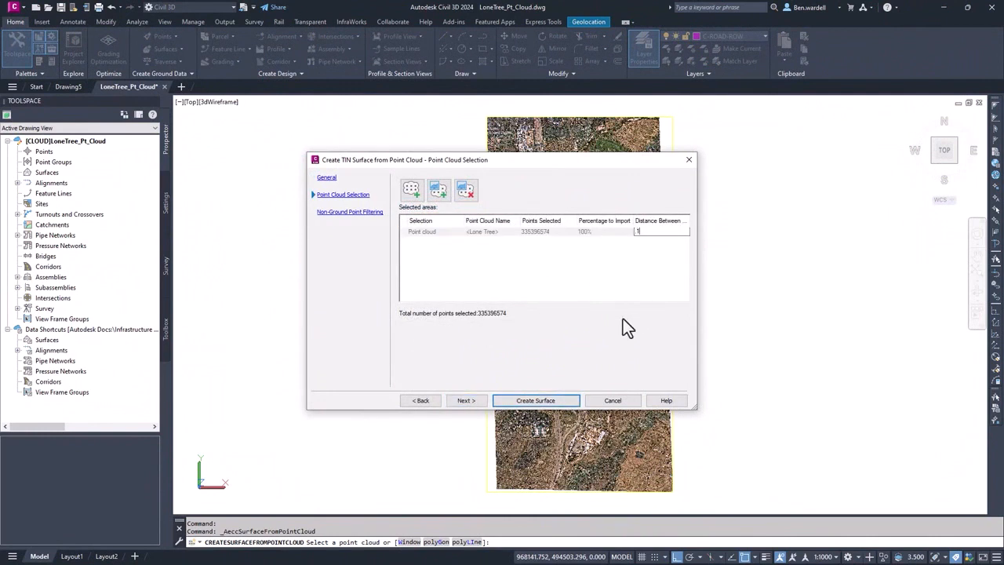
key("Return")
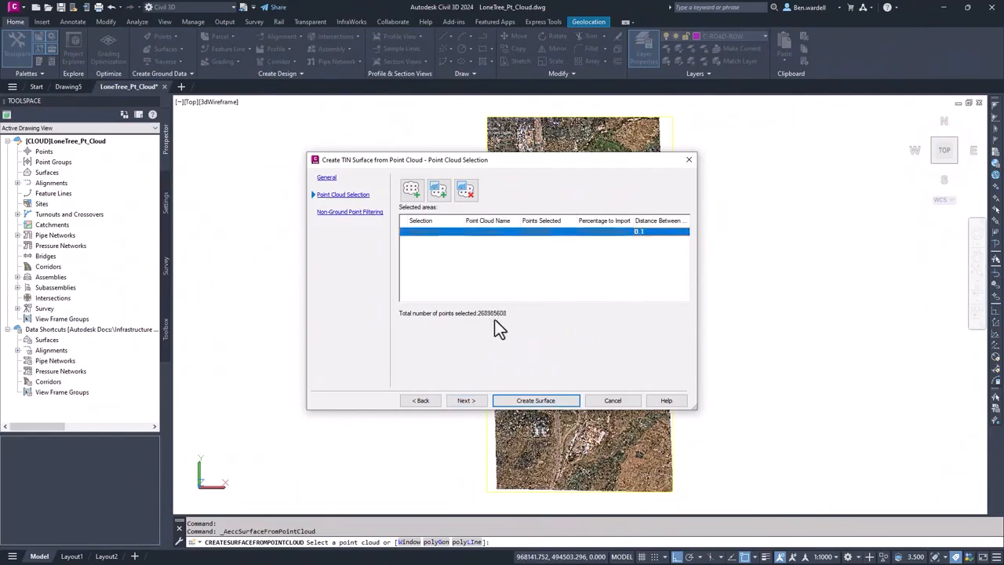
left_click(464, 401)
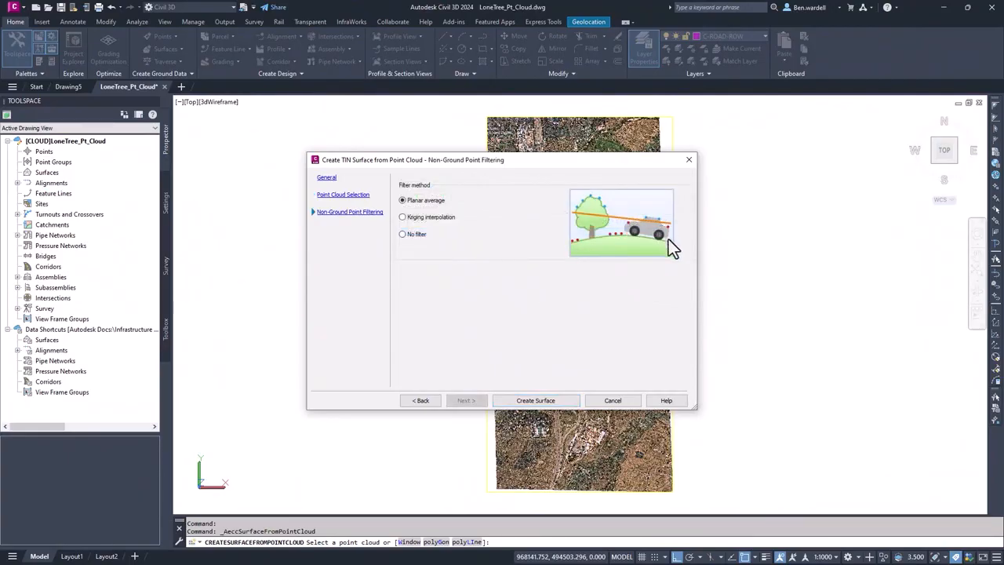
left_click(404, 235)
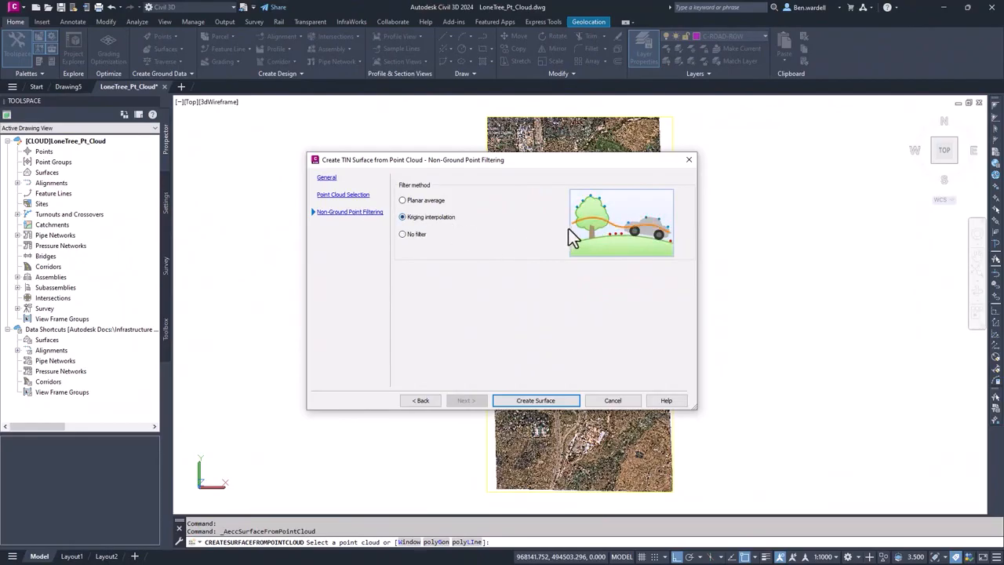
- Create the LoneTree_PTCloud surface from the point cloud and save the drawing with the surface geometry in its external file
left_click(528, 401)
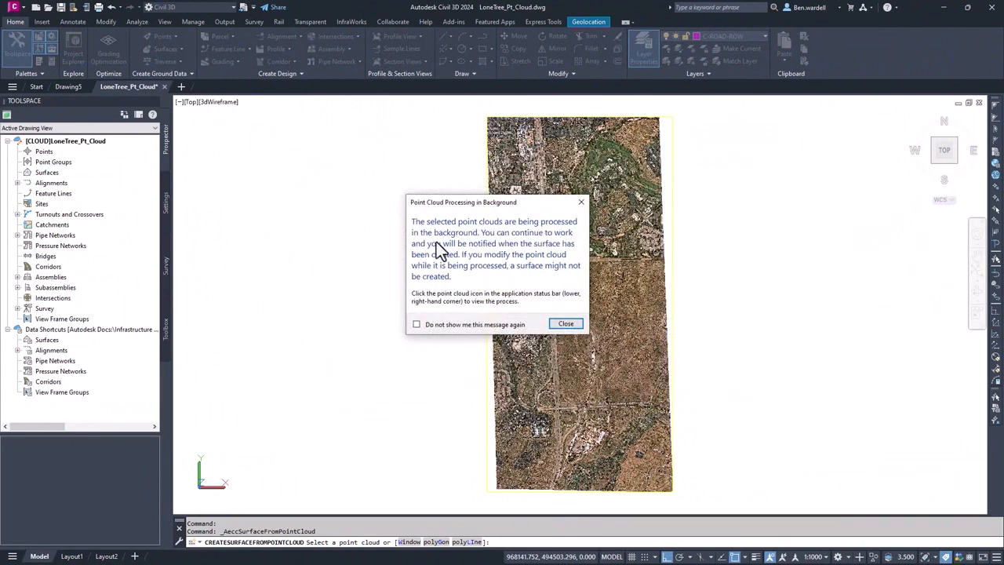
left_click(566, 324)
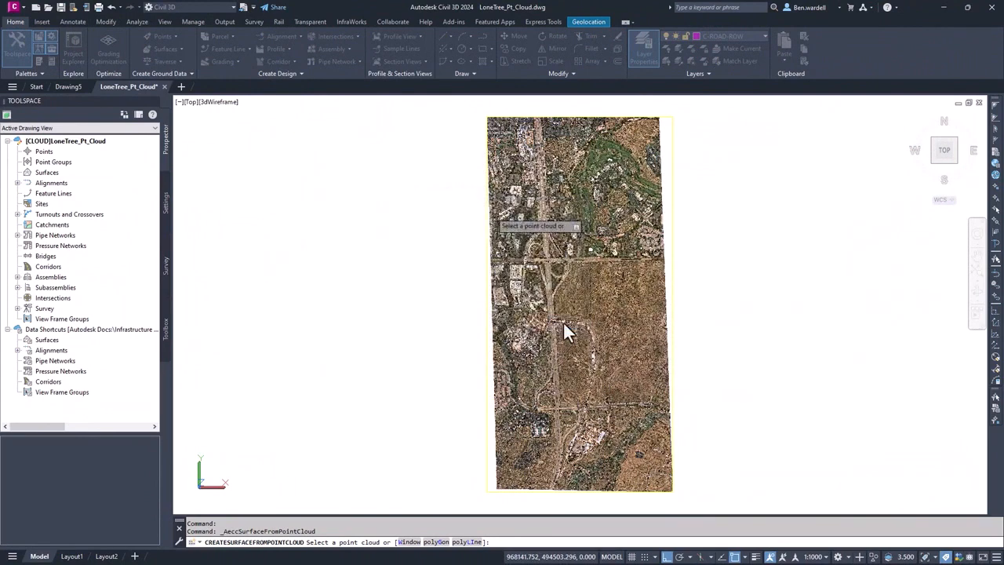
left_click(564, 323)
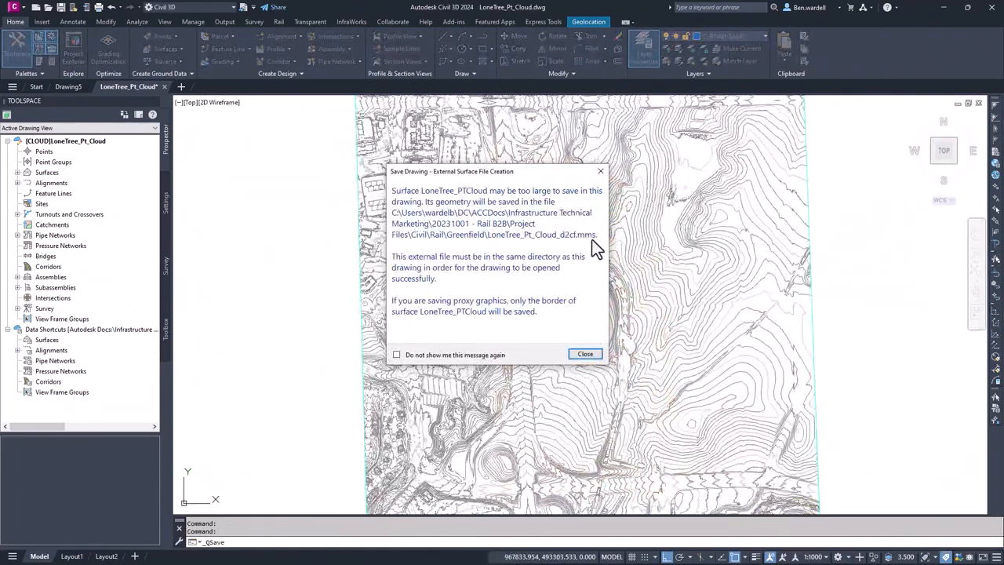
left_click(587, 355)
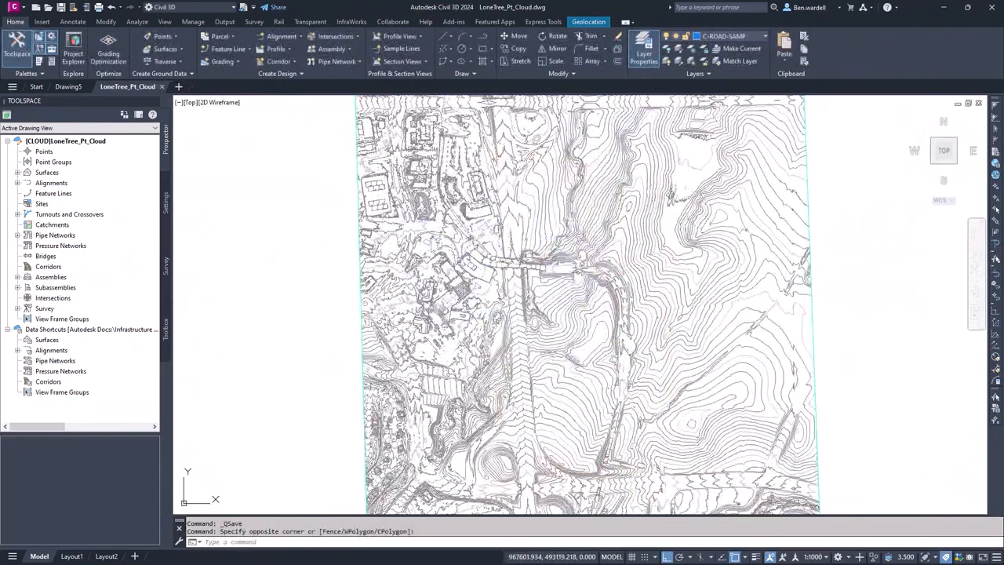
scroll(549, 238, "up", 5)
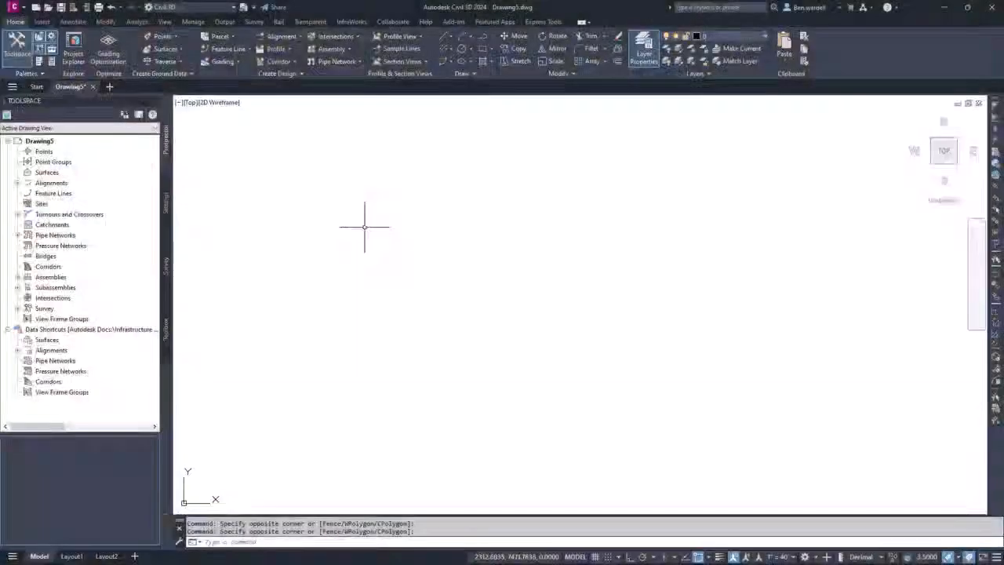
- Set the coordinate system code in the drawing settings of Drawing5 to CO83-C and return to the drawing's object tree
left_click(166, 203)
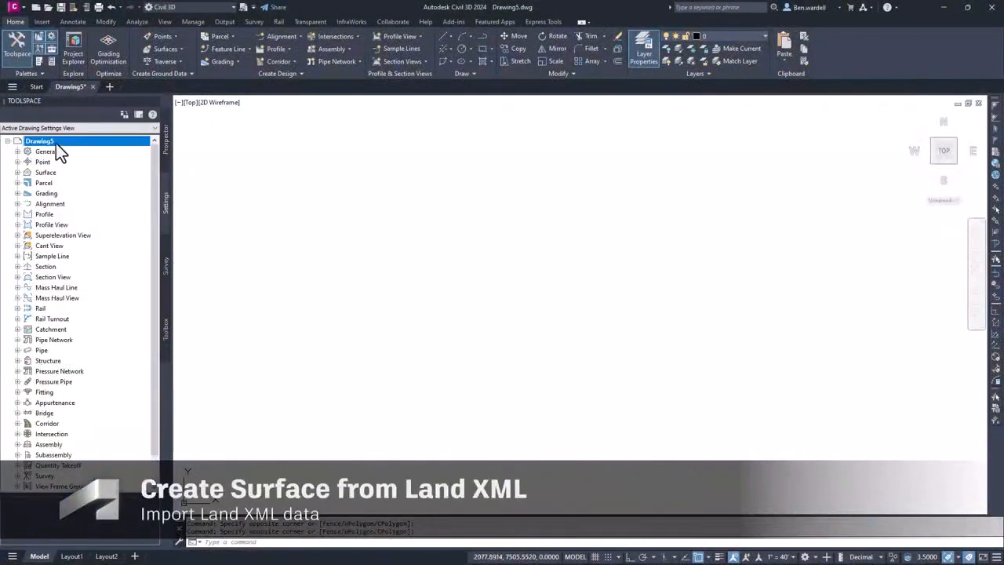
right_click(56, 142)
left_click(100, 157)
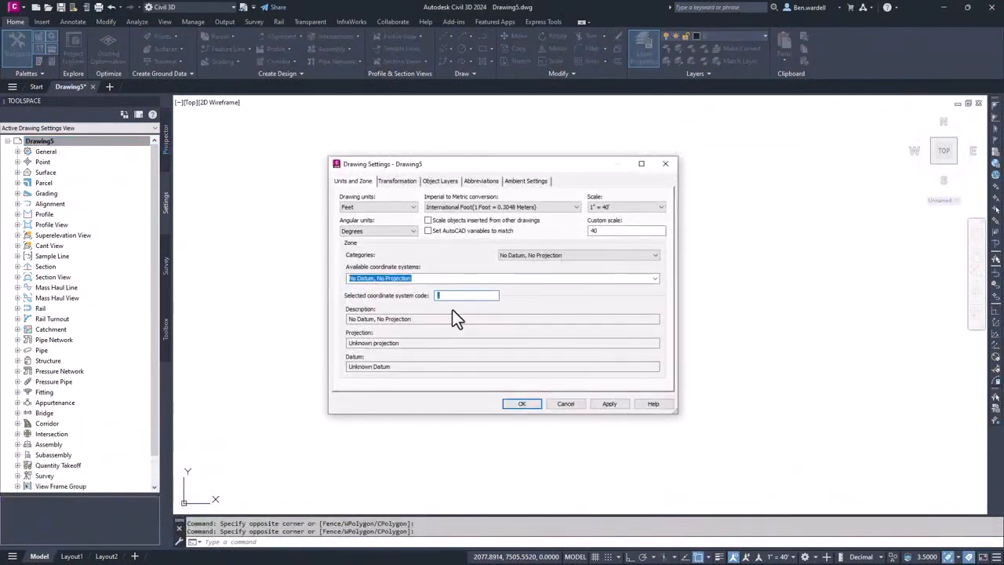
type("CO83")
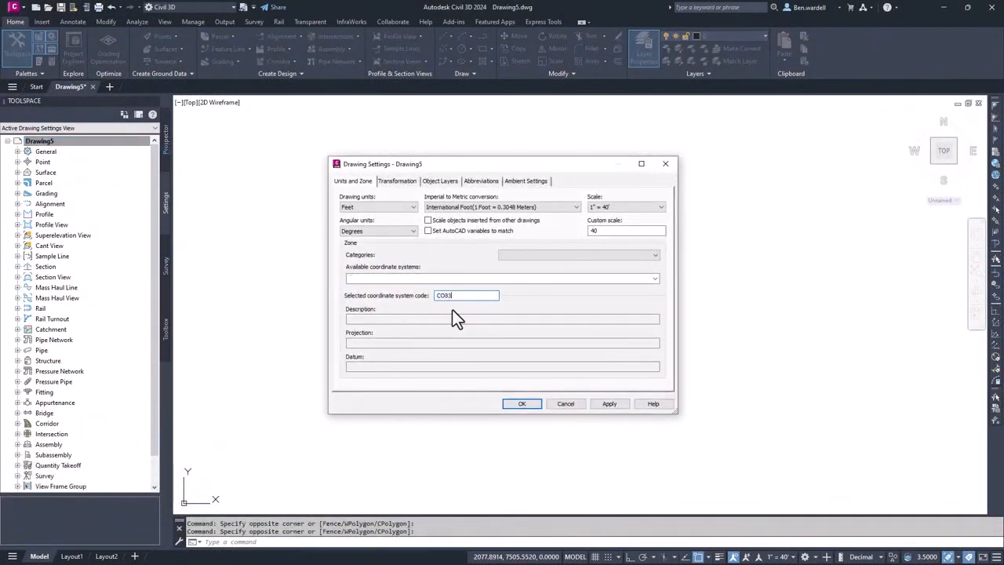
type("-C")
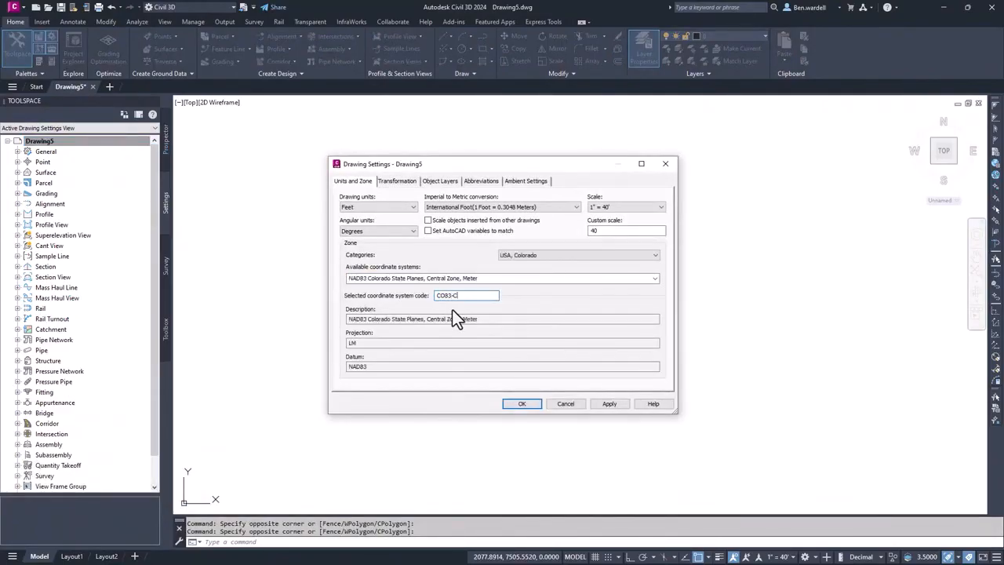
left_click(523, 403)
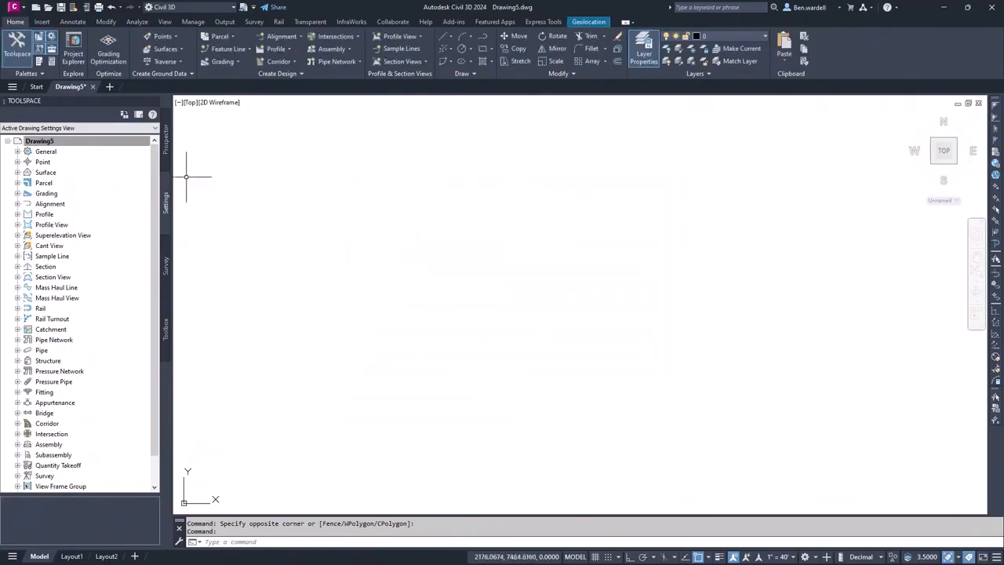
left_click(164, 137)
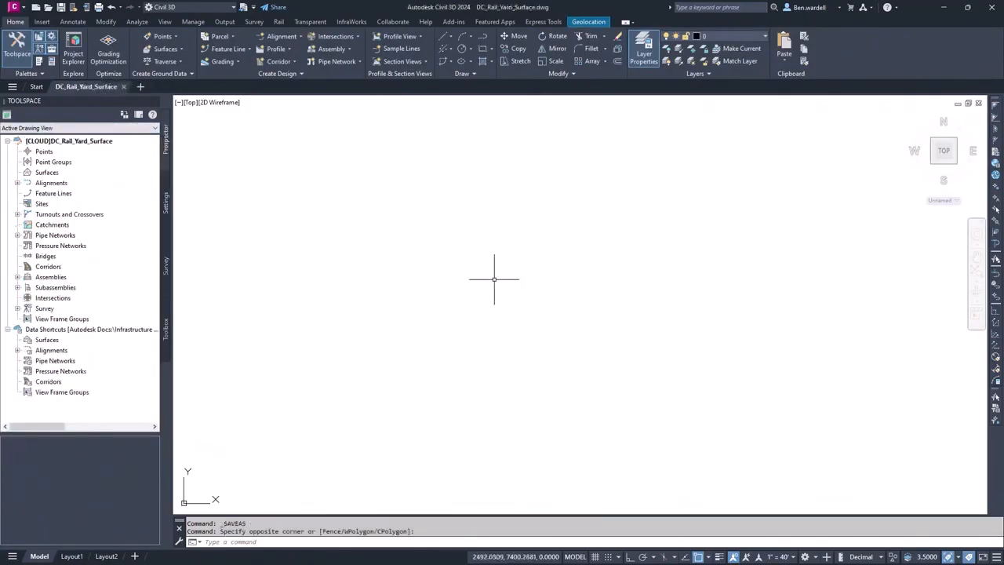
- Import the LandXML file DC_Yard_Cont-SURF_01 from the Brownfield folder, including its DC_RailYard_Ex_Topo surface, into the DC_Rail_Yard_Surface drawing
left_click(42, 21)
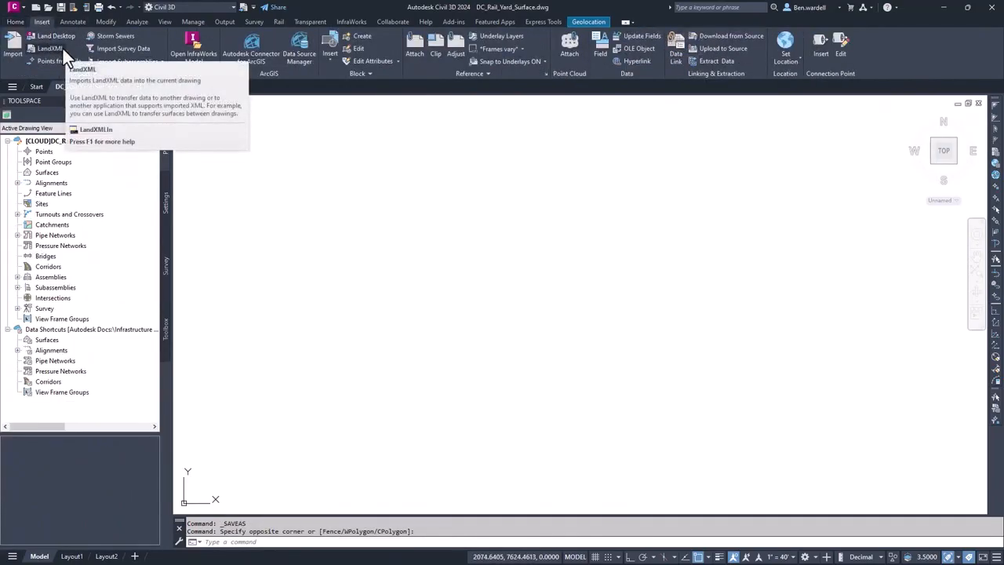
left_click(62, 49)
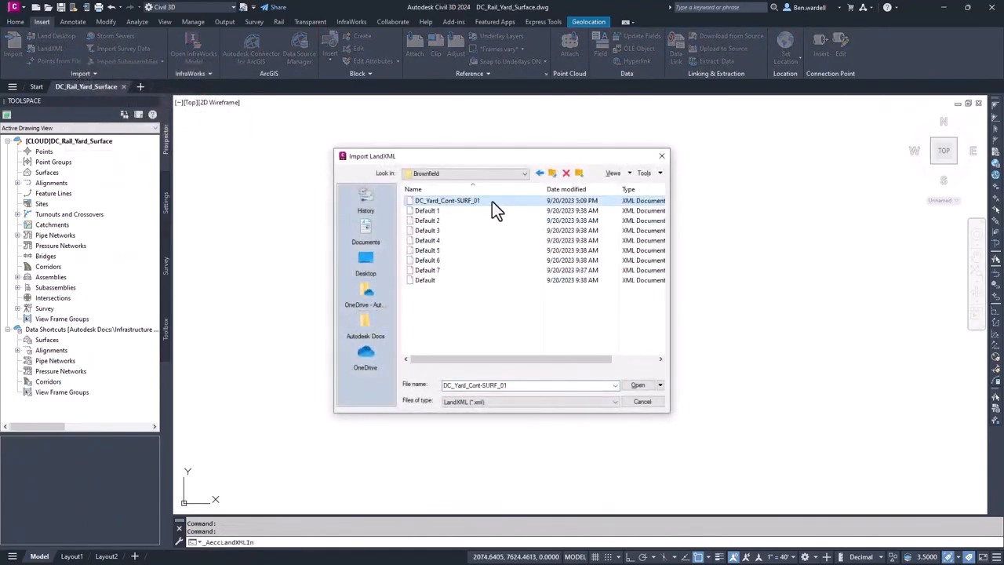
left_click(492, 201)
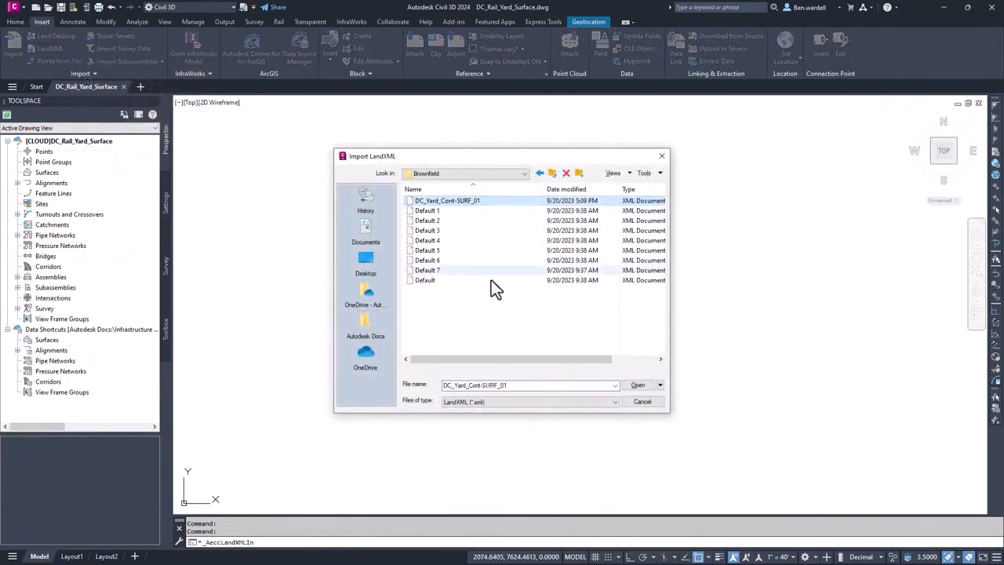
left_click(637, 386)
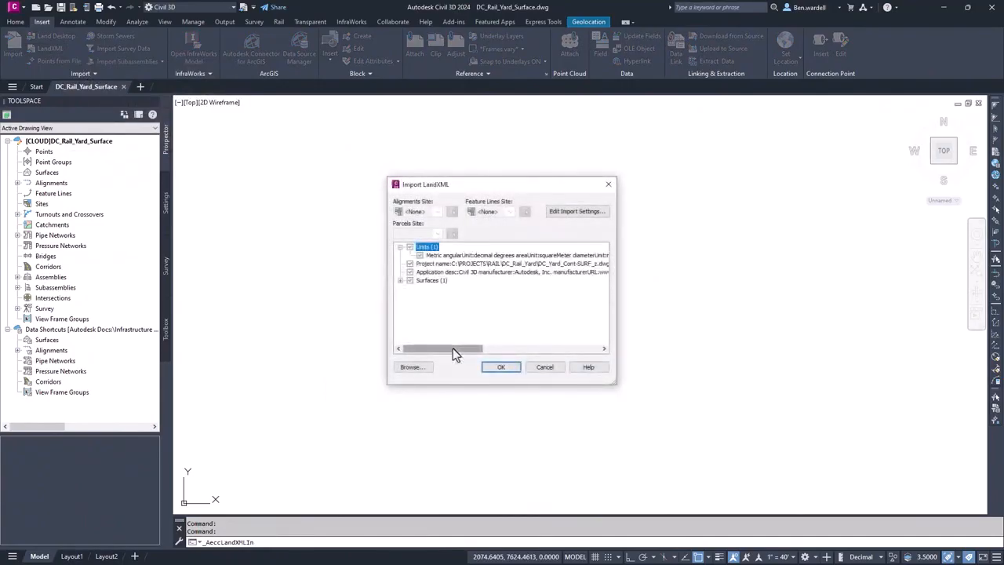
mouse_move(453, 348)
left_mouse_down()
mouse_move(565, 357)
mouse_move(455, 350)
left_mouse_up()
left_click(400, 281)
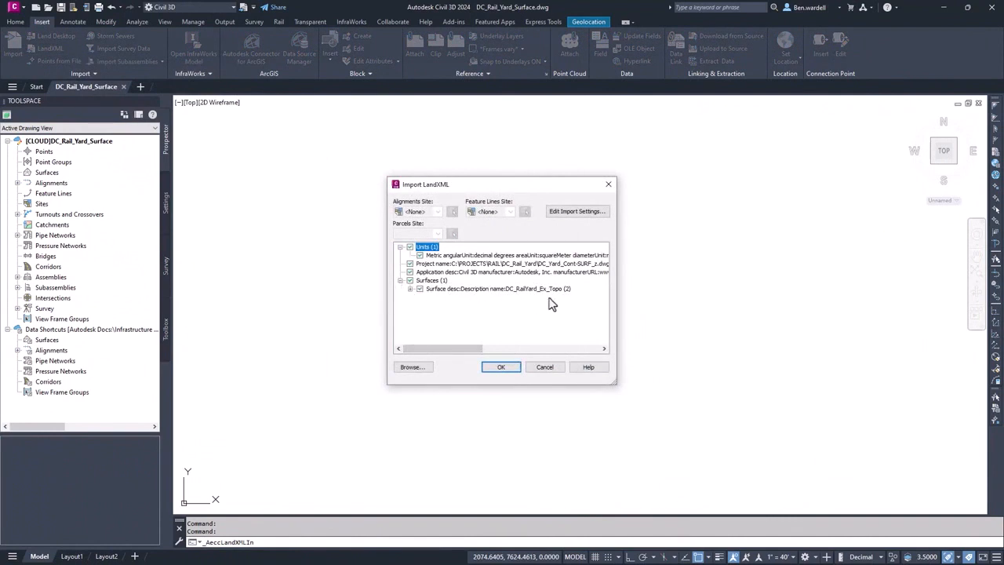
left_click(501, 369)
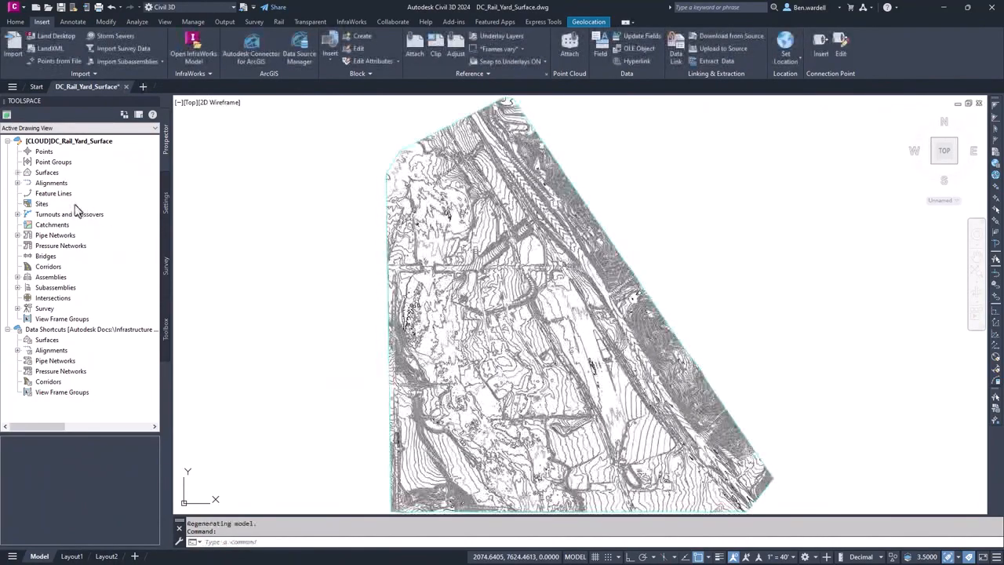
- Change the surface style of DC_RailYard_Ex_Topo to Contours and Triangles in its surface properties
left_click(17, 172)
right_click(76, 182)
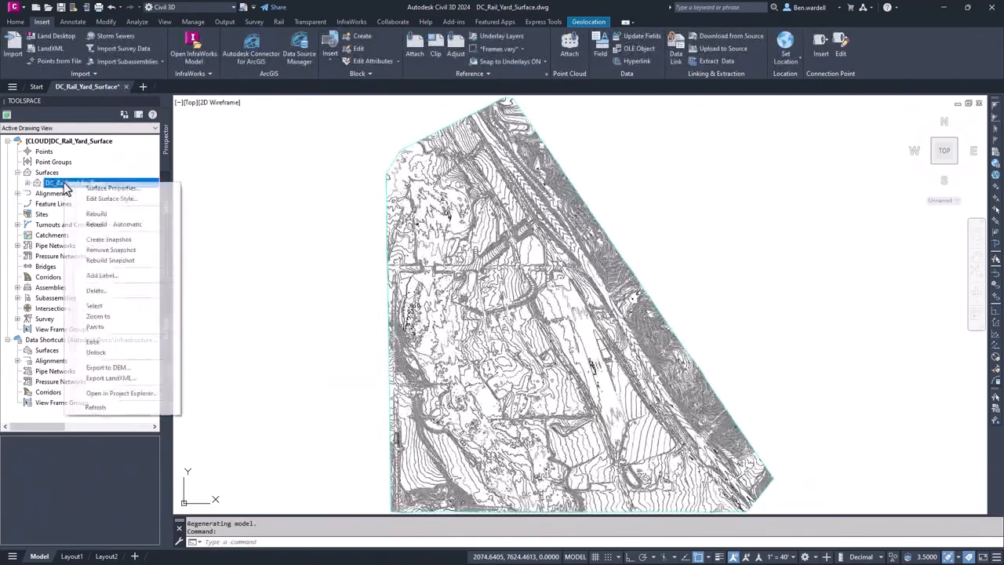
left_click(108, 190)
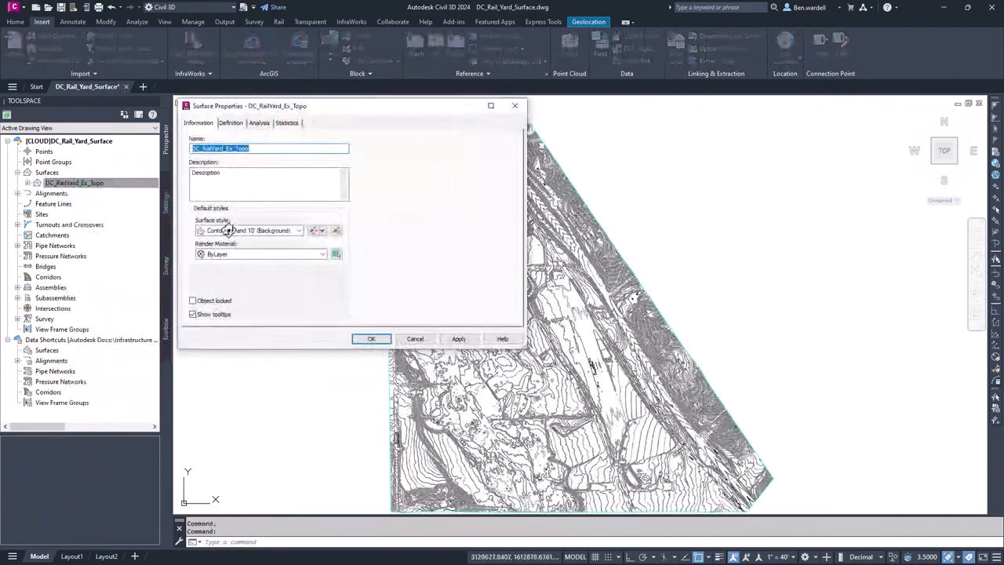
left_click(298, 231)
left_click(247, 307)
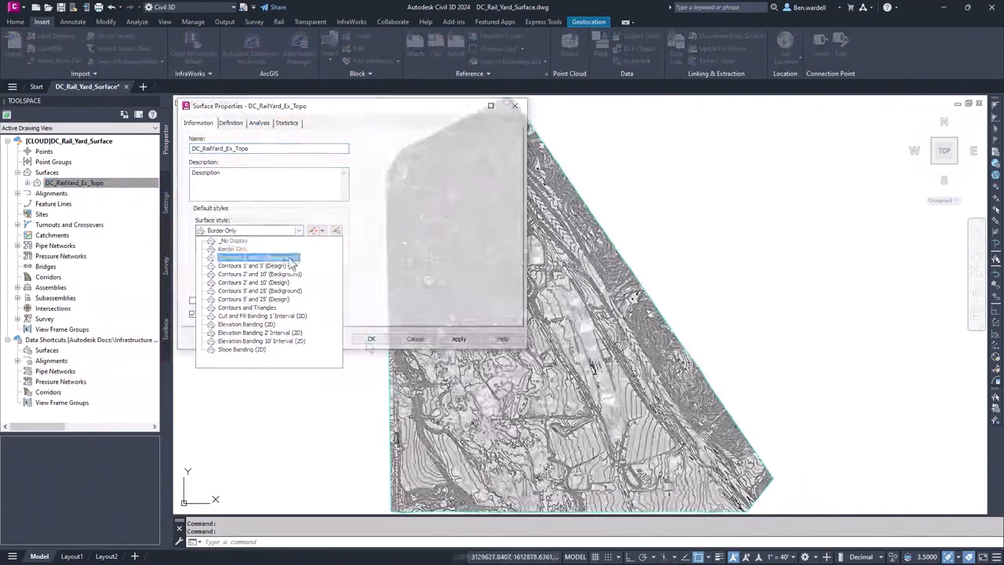
left_click(371, 338)
- Open the rail yard surface in the Object Viewer and examine its terrain up close from a tilted 3D angle
left_click(389, 353)
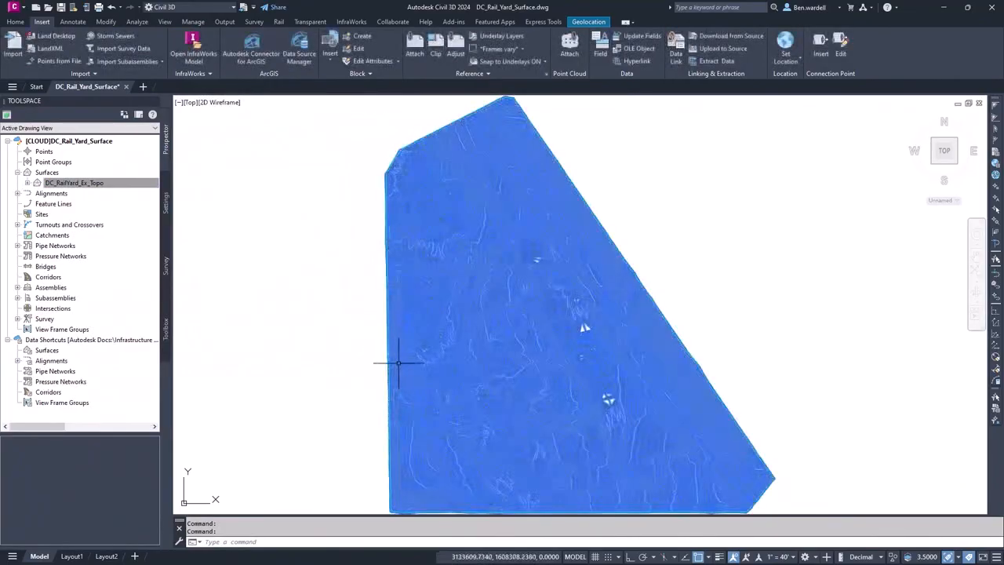
right_click(397, 357)
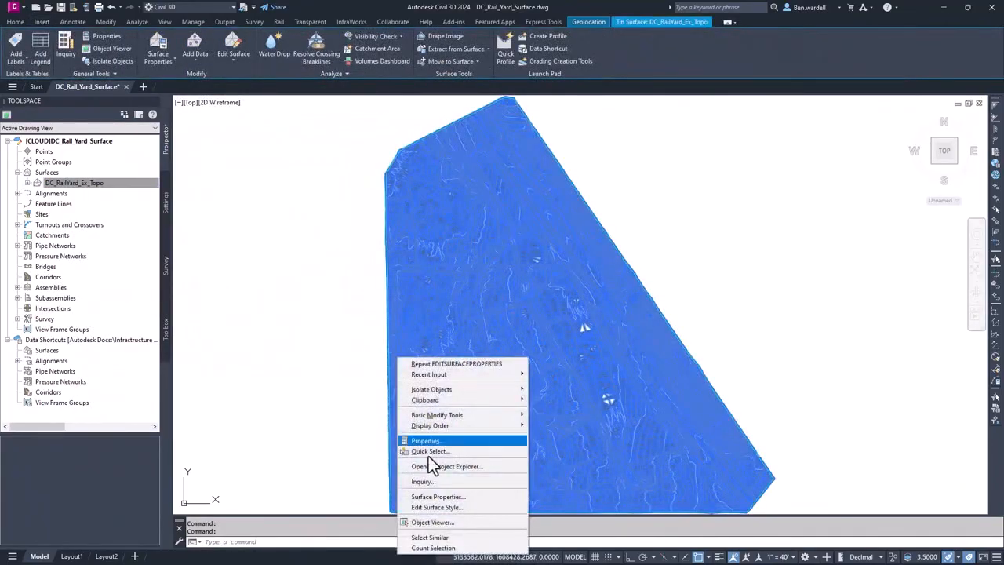
left_click(439, 522)
left_click_drag(539, 361, 504, 321)
scroll(538, 277, "up", 5)
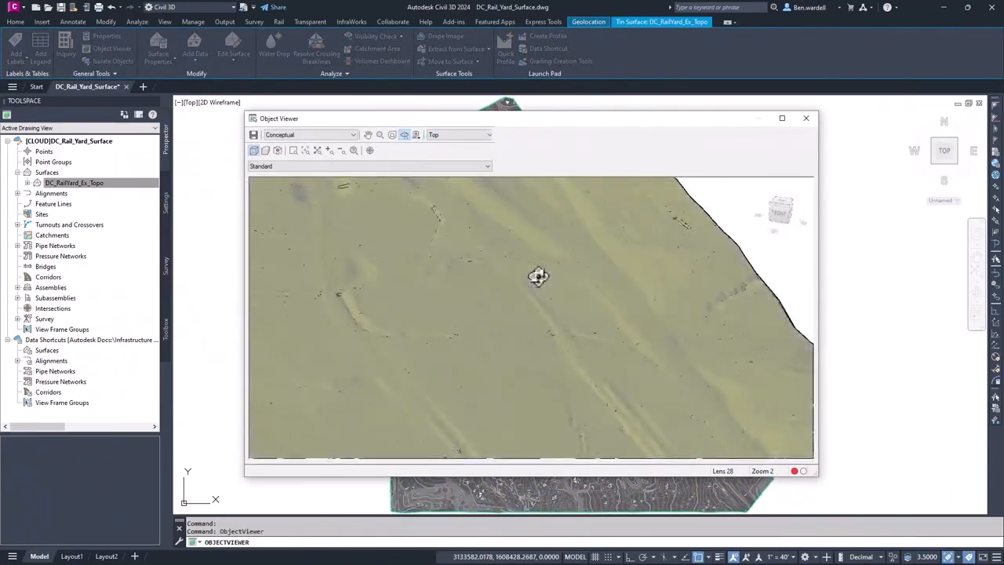